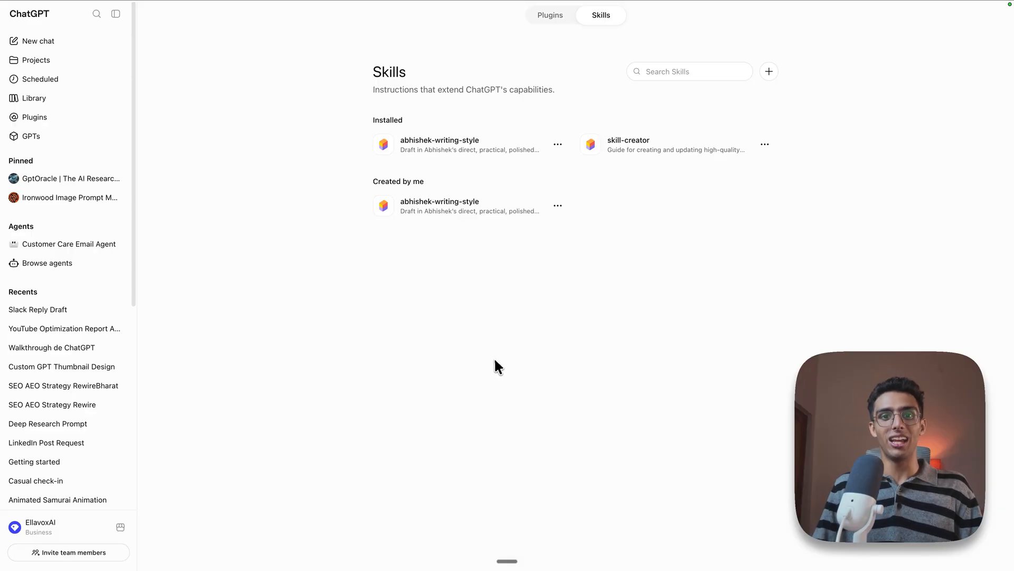
# Switch to Claude, hide the sidebar, and insert the skill-creator skill command into a new chat message
pyautogui.click(148, 545)
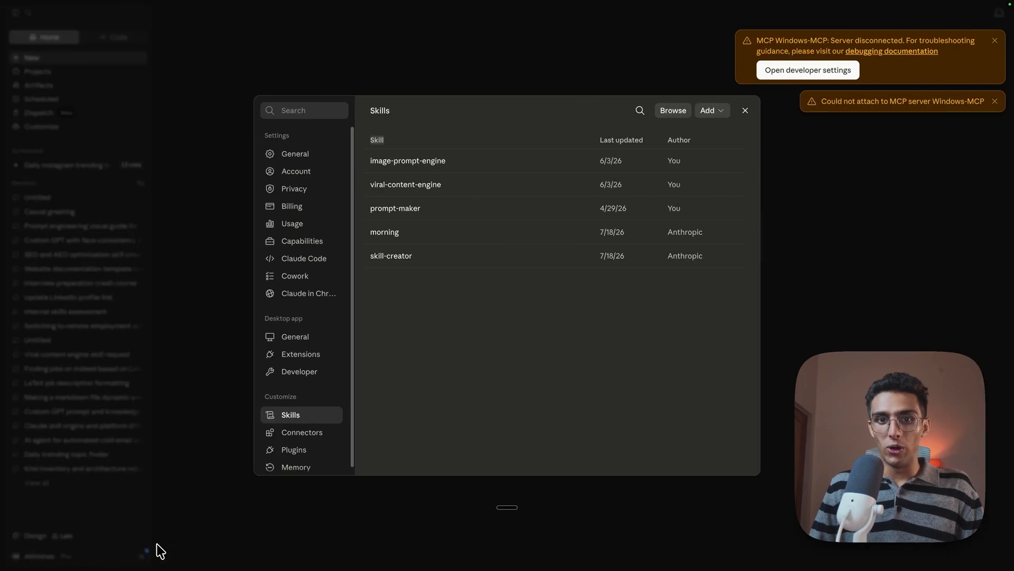
pyautogui.click(16, 13)
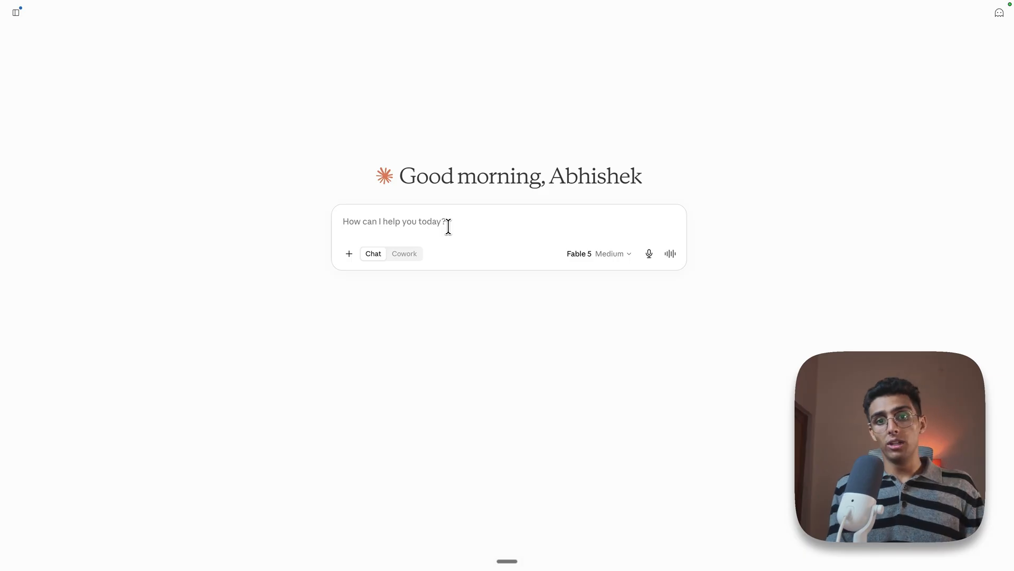
pyautogui.write('/')
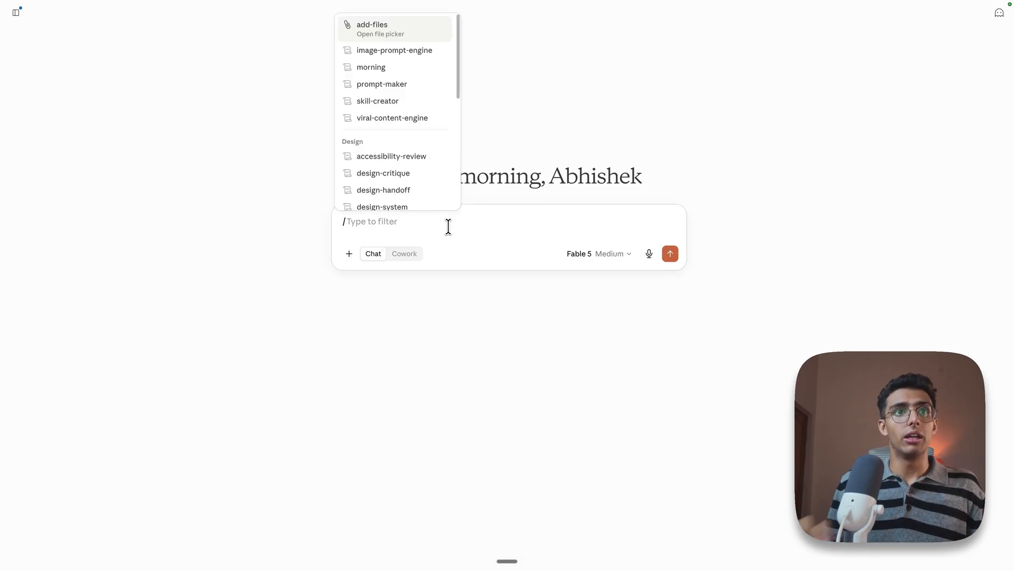
pyautogui.moveTo(356, 225); pyautogui.dragTo(310, 223)
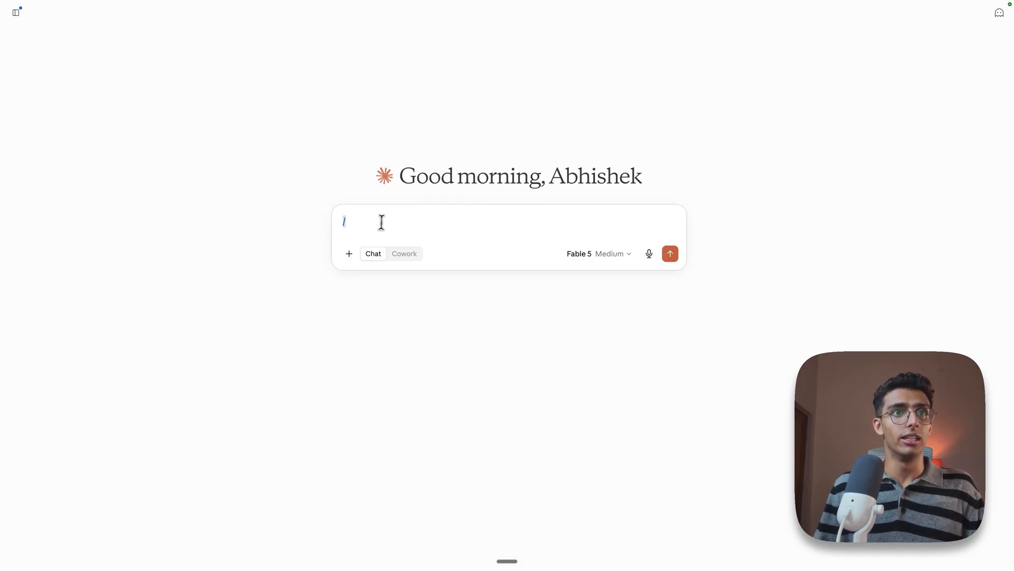
pyautogui.click(382, 222)
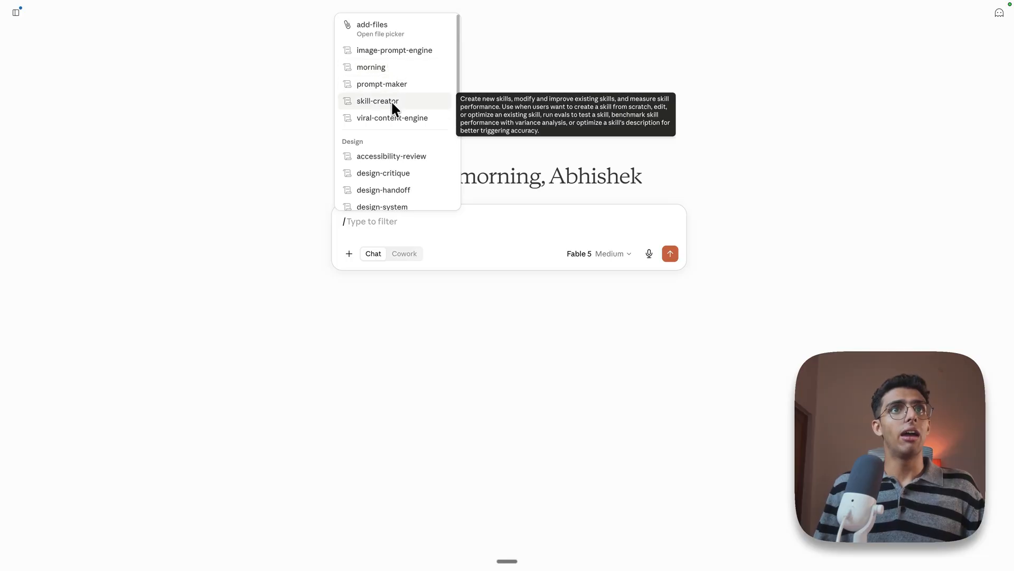
pyautogui.scroll(-5, 393, 106)
pyautogui.scroll(5, 392, 166)
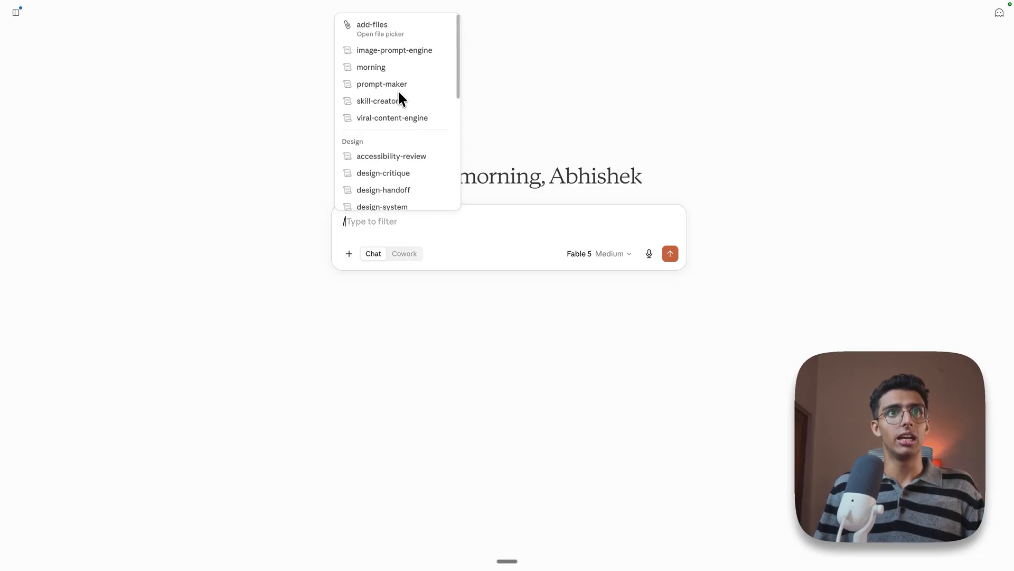
pyautogui.scroll(-6, 404, 127)
pyautogui.scroll(6, 415, 173)
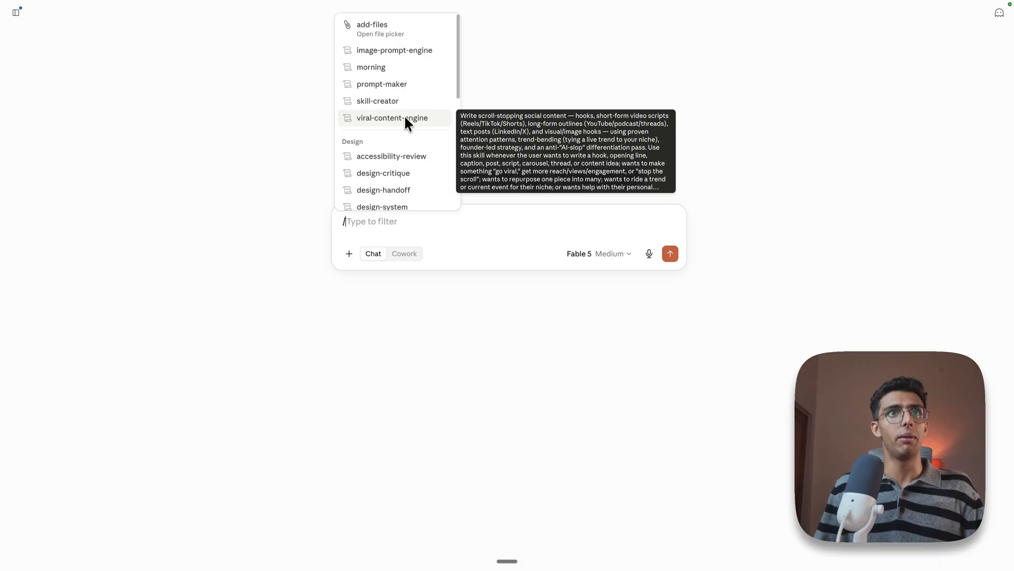
pyautogui.click(364, 226)
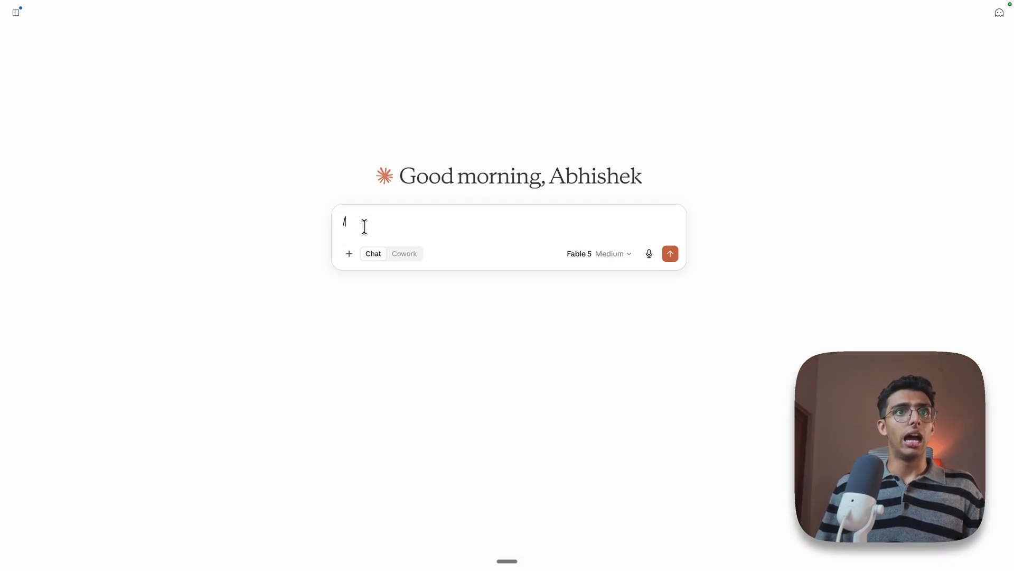
pyautogui.write('skill')
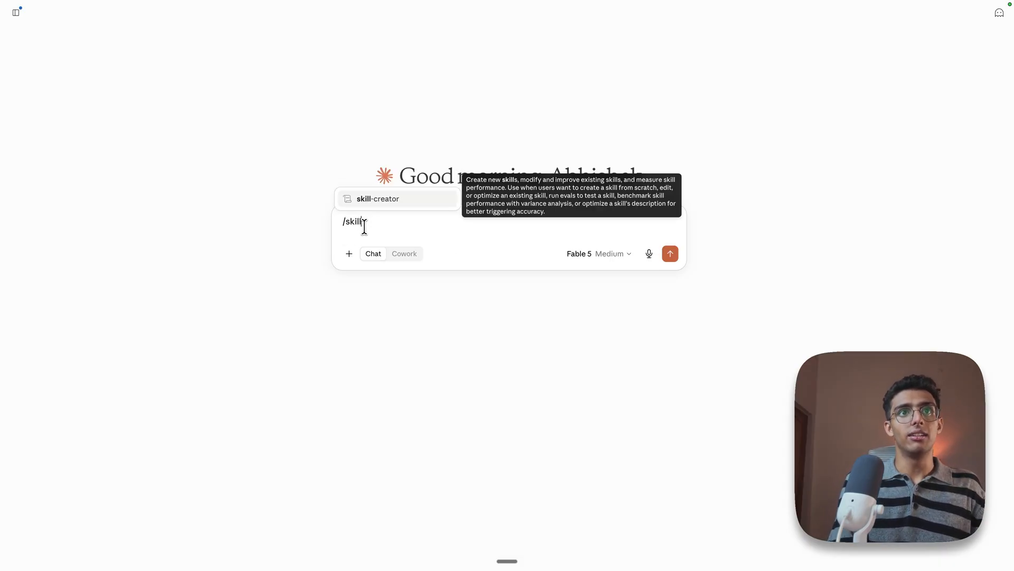
pyautogui.press('Return')
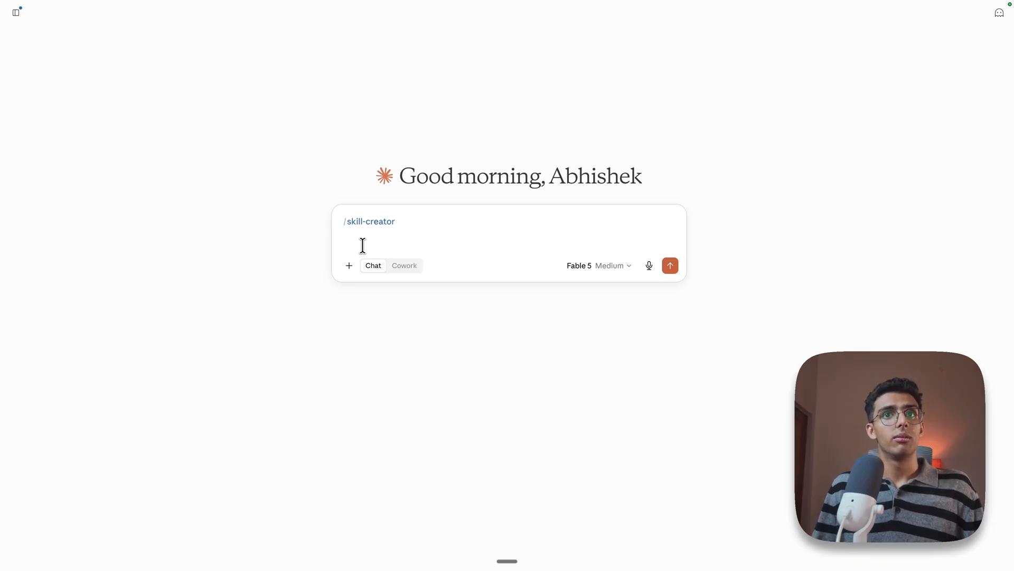
# Set the chat's model to Sonnet 5 with Medium effort
pyautogui.click(612, 266)
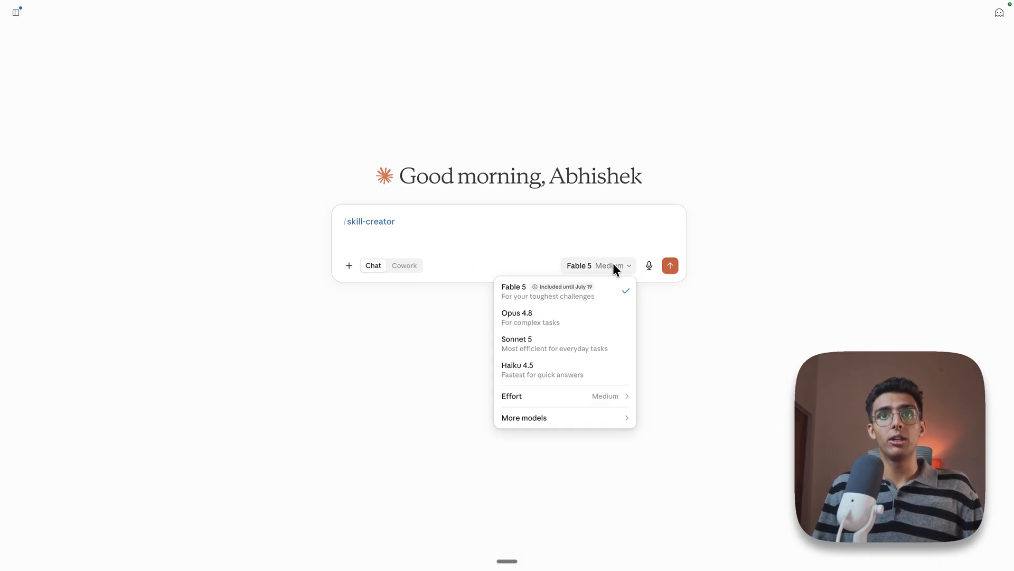
pyautogui.click(567, 355)
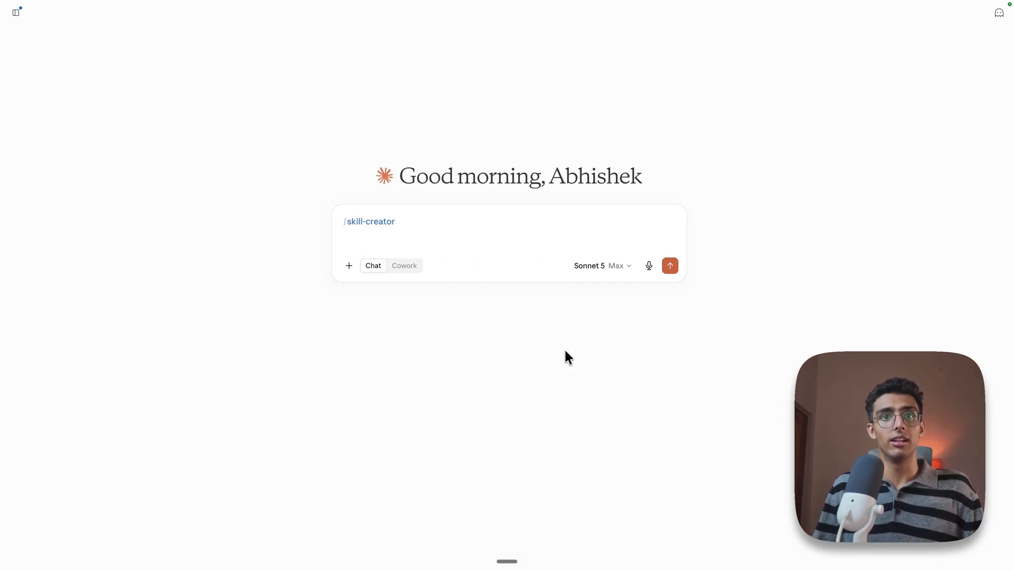
pyautogui.click(625, 272)
pyautogui.click(588, 344)
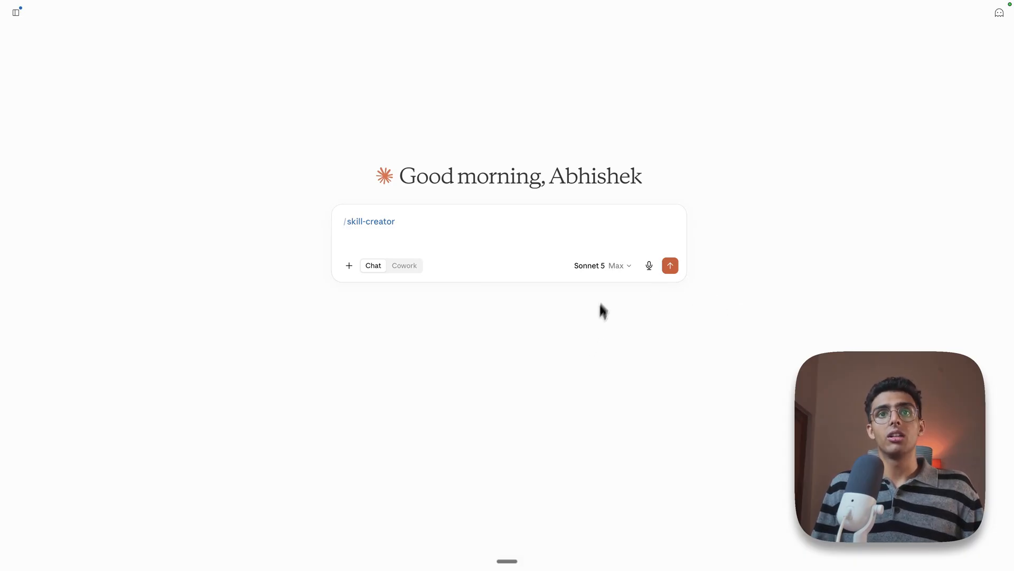
pyautogui.click(615, 265)
pyautogui.moveTo(613, 394)
pyautogui.click(682, 309)
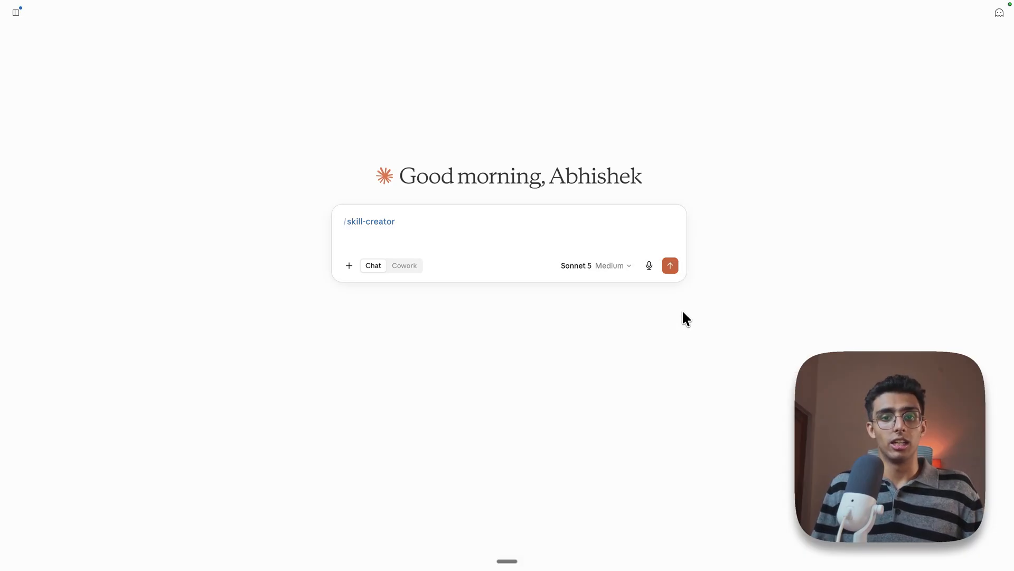
# Paste the reel-script skill requirements below the command and add a line asking to email the script to the user's e-mail address
pyautogui.hotkey('shift', 'Return')
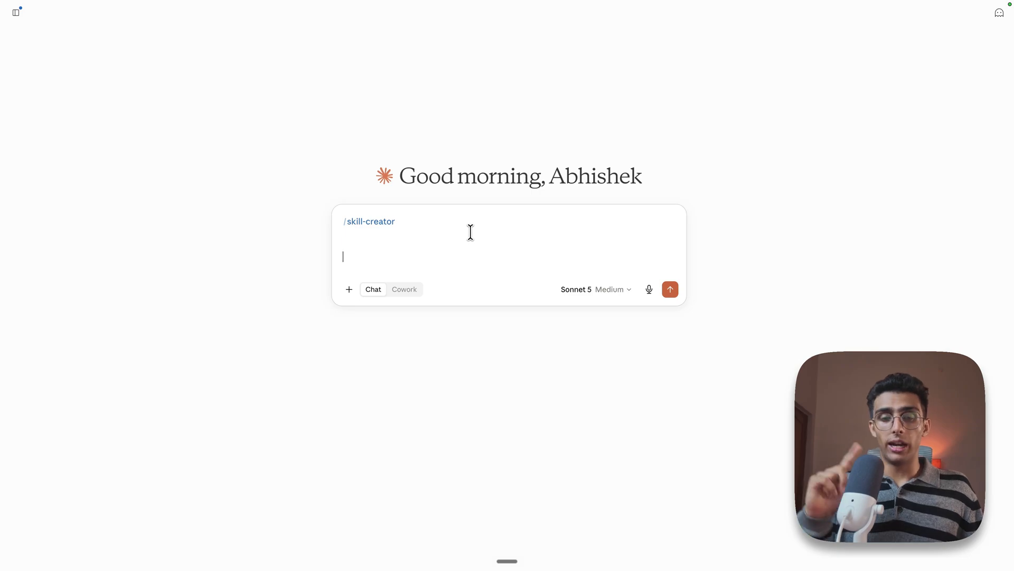
pyautogui.press('super+v')
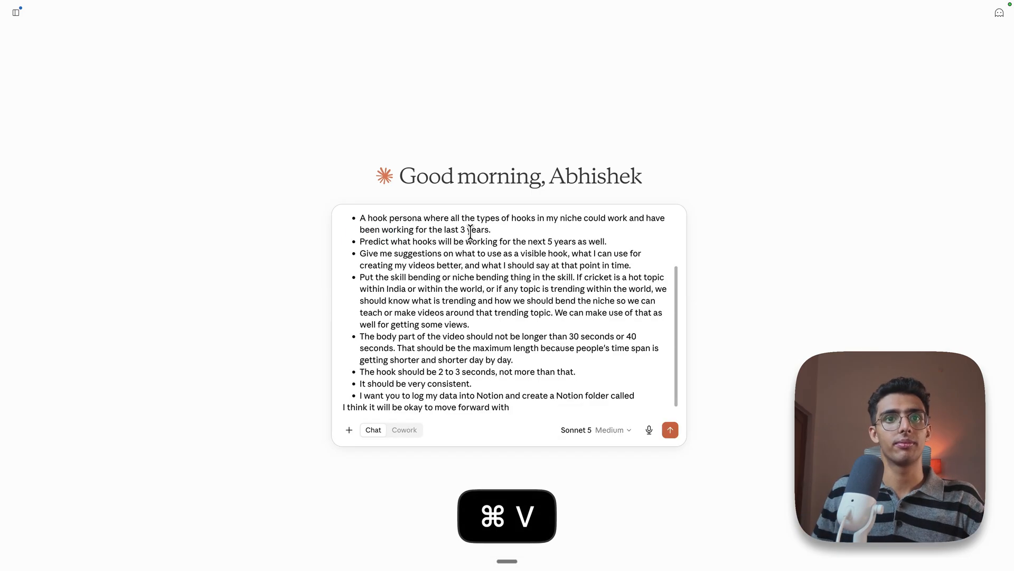
pyautogui.scroll(3, 479, 316)
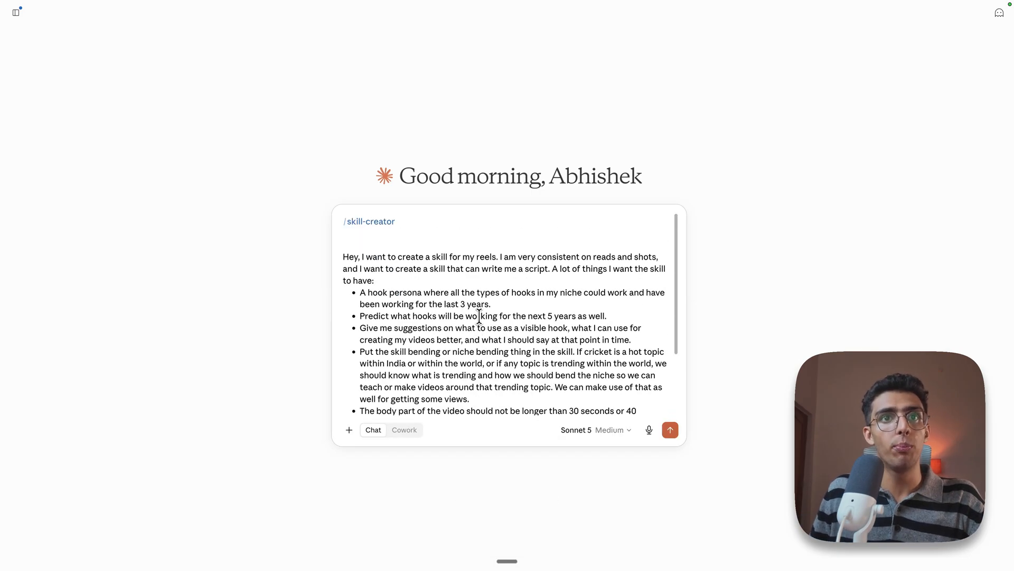
pyautogui.scroll(-3, 479, 316)
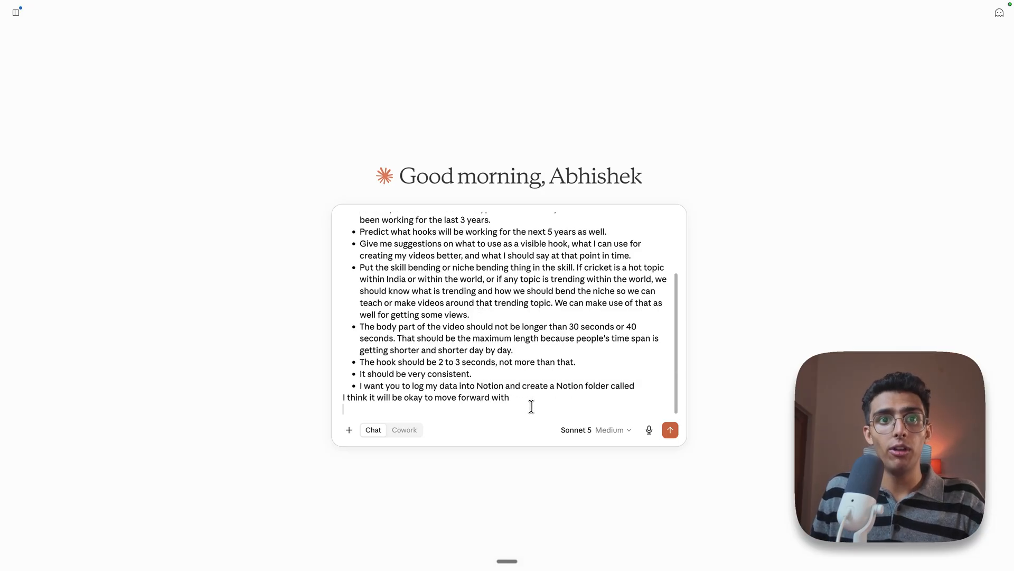
pyautogui.hotkey('shift', 'Return')
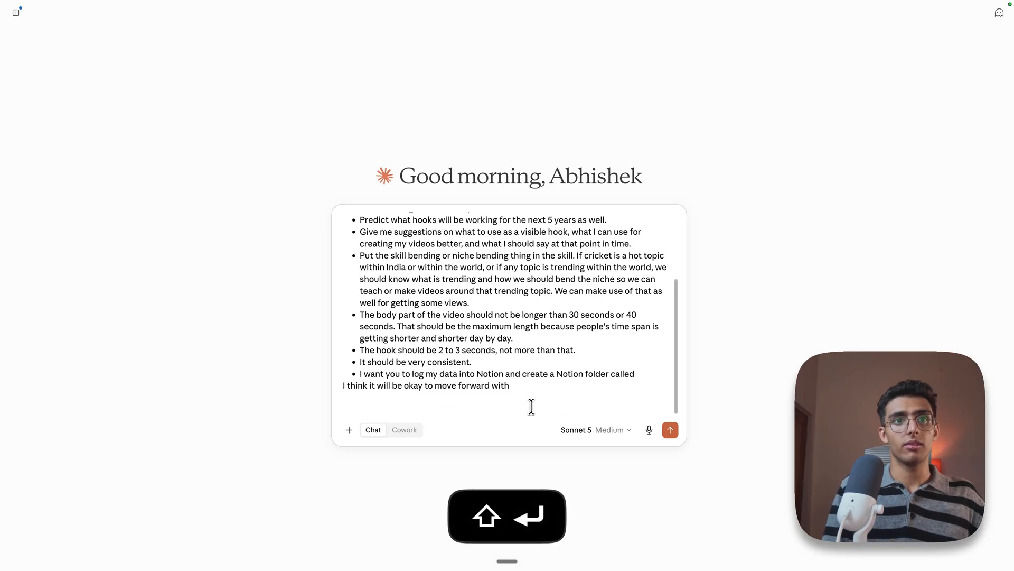
pyautogui.hotkey('shift', 'Return')
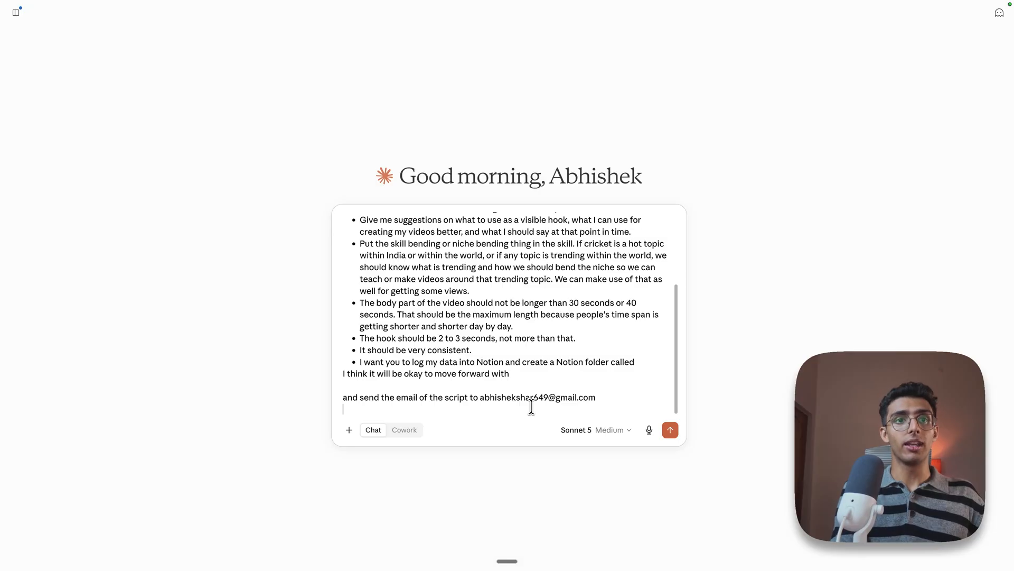
pyautogui.hotkey('shift', 'Return')
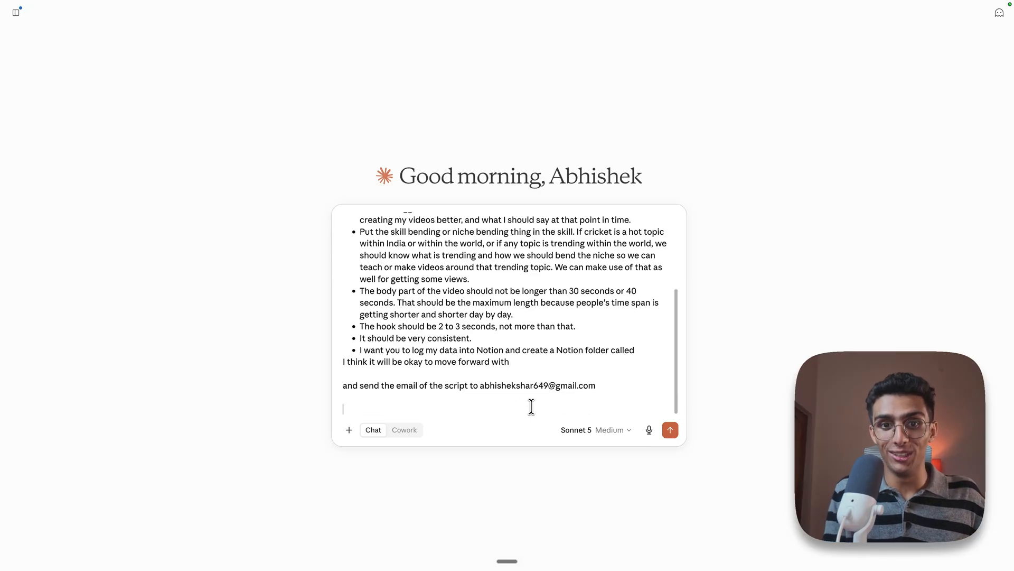
# Move the prompt to Cowork mode and send it with Sonnet 5 at High effort
pyautogui.click(405, 431)
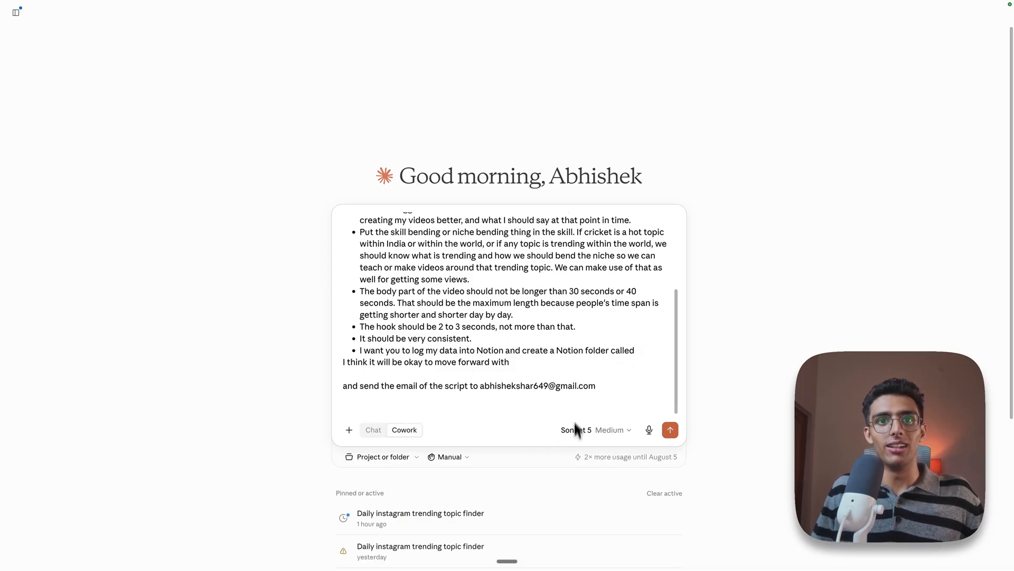
pyautogui.scroll(5, 491, 365)
pyautogui.scroll(-5, 483, 363)
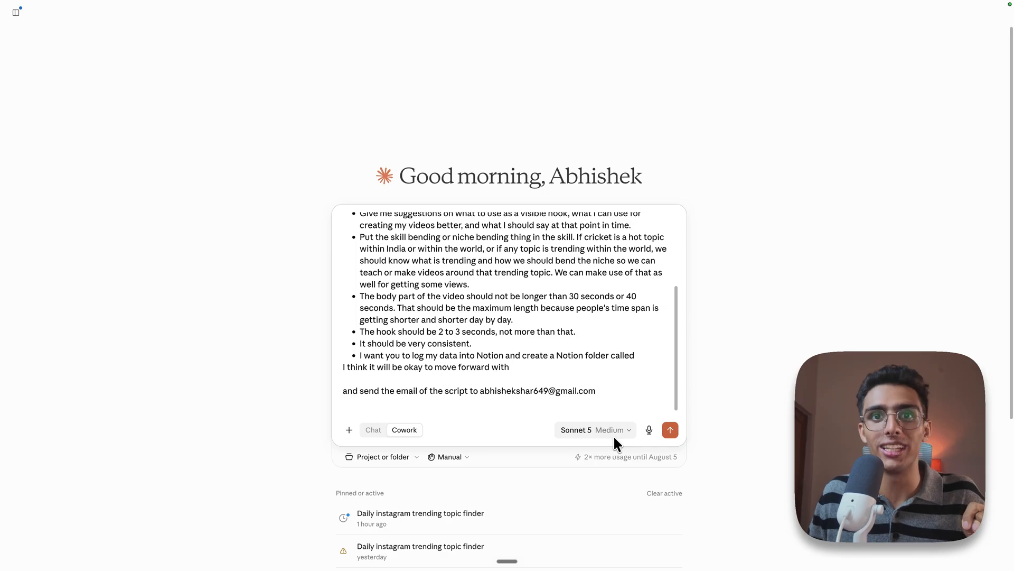
pyautogui.click(614, 436)
pyautogui.moveTo(591, 385)
pyautogui.click(593, 319)
pyautogui.click(666, 435)
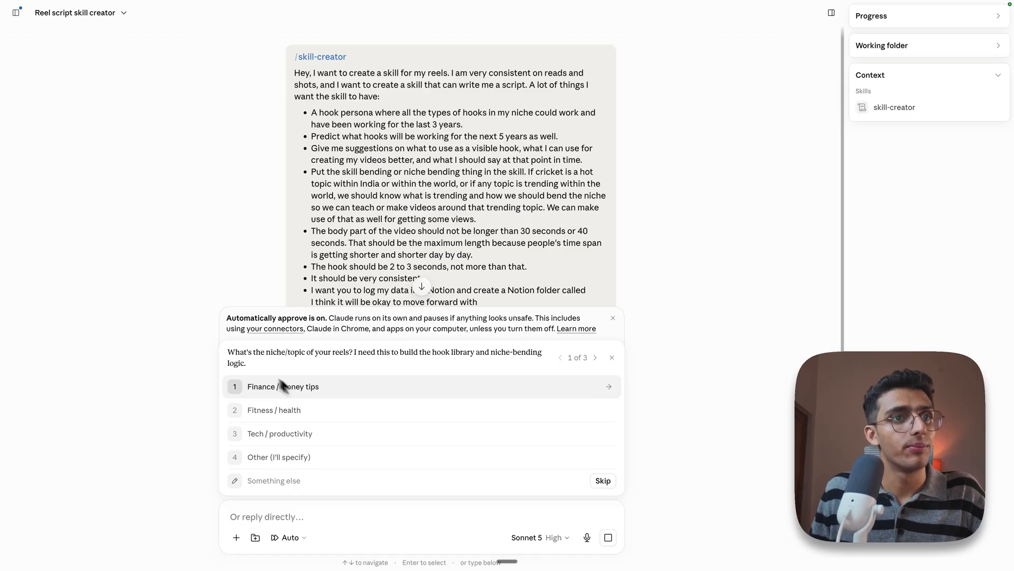
# Answer the clarifying questions by choosing the reels' niche and having Notion logging and emailing built into the skill
pyautogui.moveTo(281, 384); pyautogui.dragTo(228, 358)
pyautogui.click(290, 458)
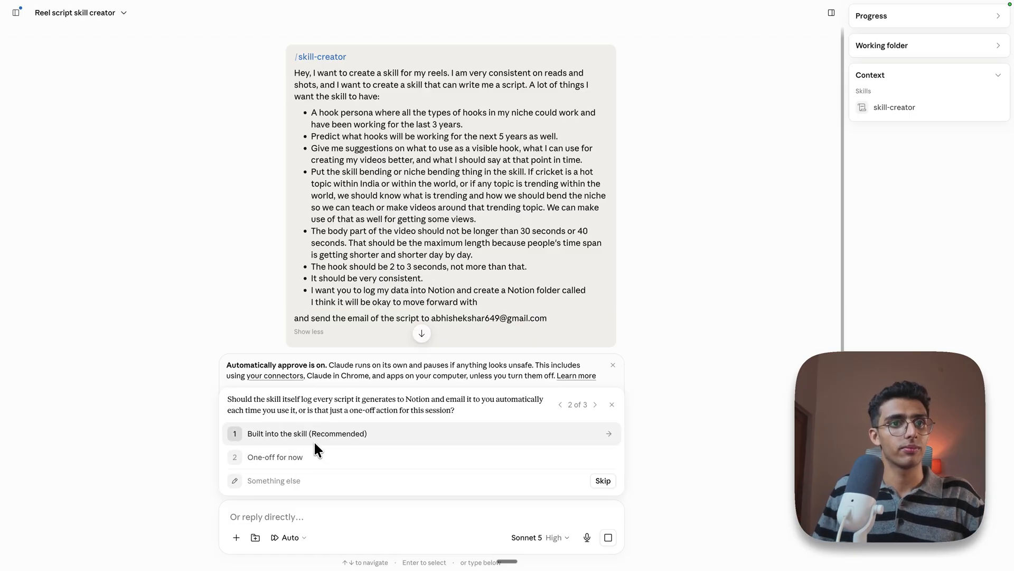
pyautogui.moveTo(228, 400); pyautogui.dragTo(362, 395)
pyautogui.click(360, 403)
pyautogui.moveTo(456, 413); pyautogui.dragTo(221, 401)
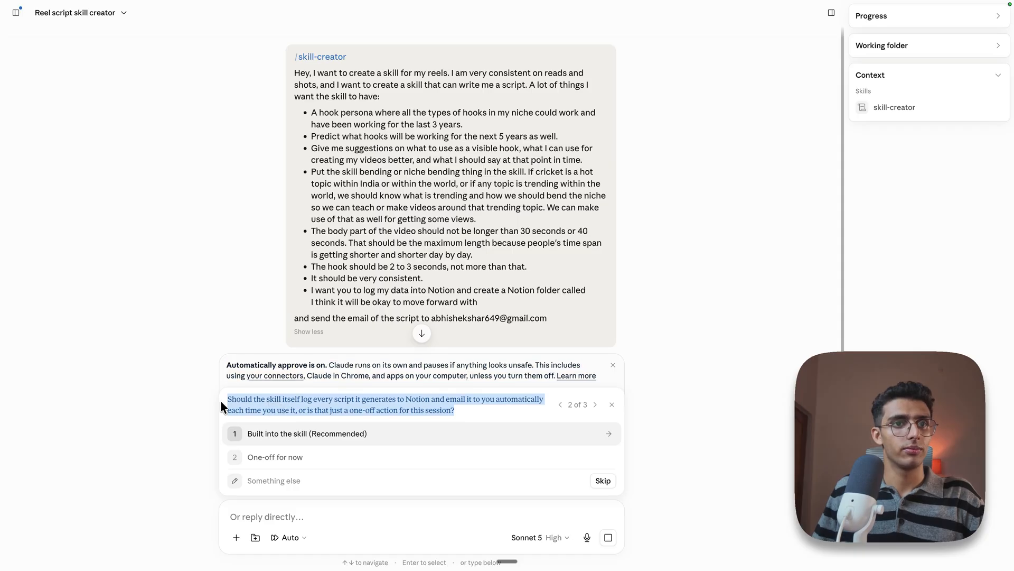
pyautogui.click(260, 433)
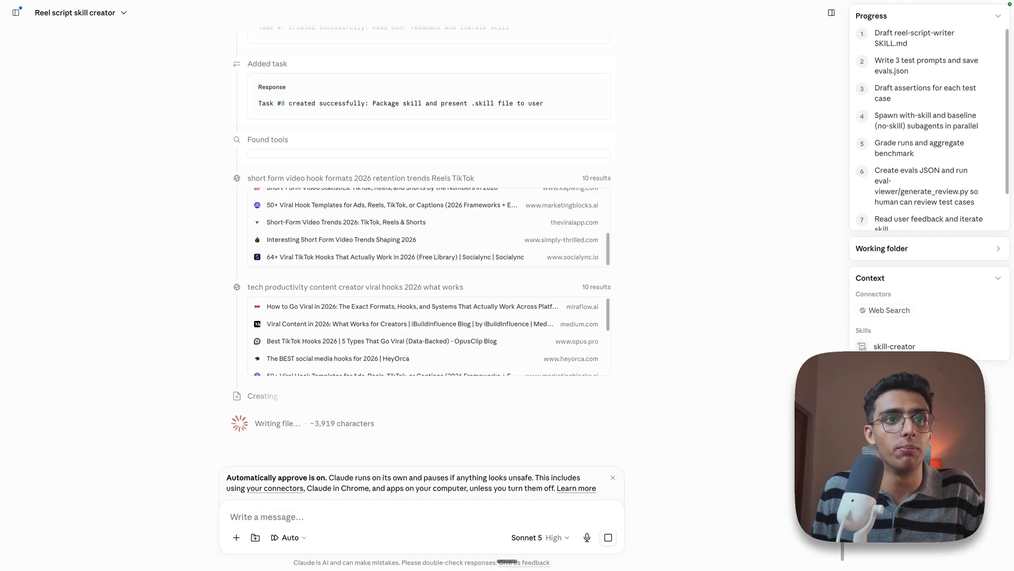
# Open the Reel script writer review and examine the outputs with and without the skill for the Notion feature prompt
pyautogui.scroll(-1, 497, 404)
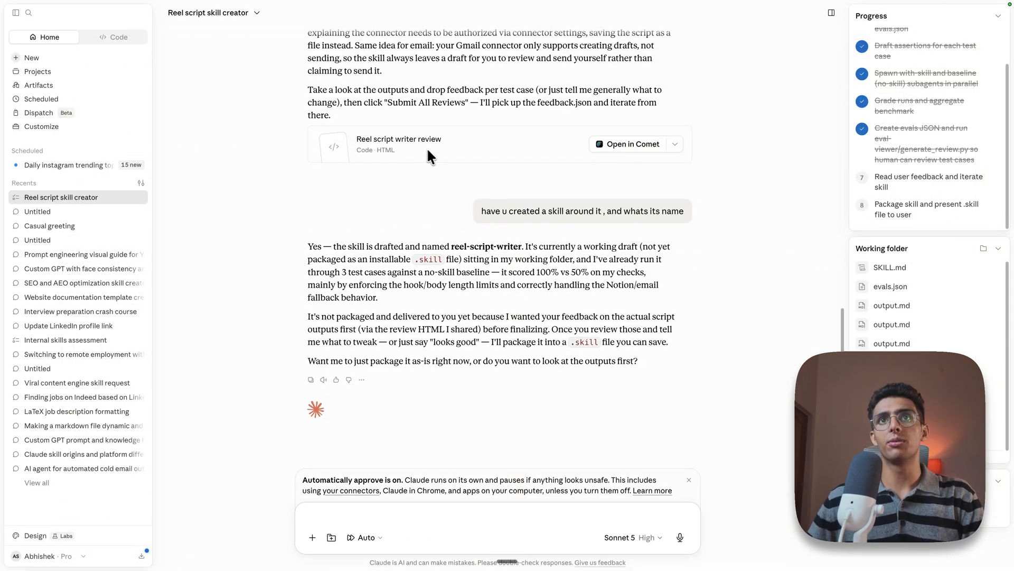
pyautogui.click(429, 147)
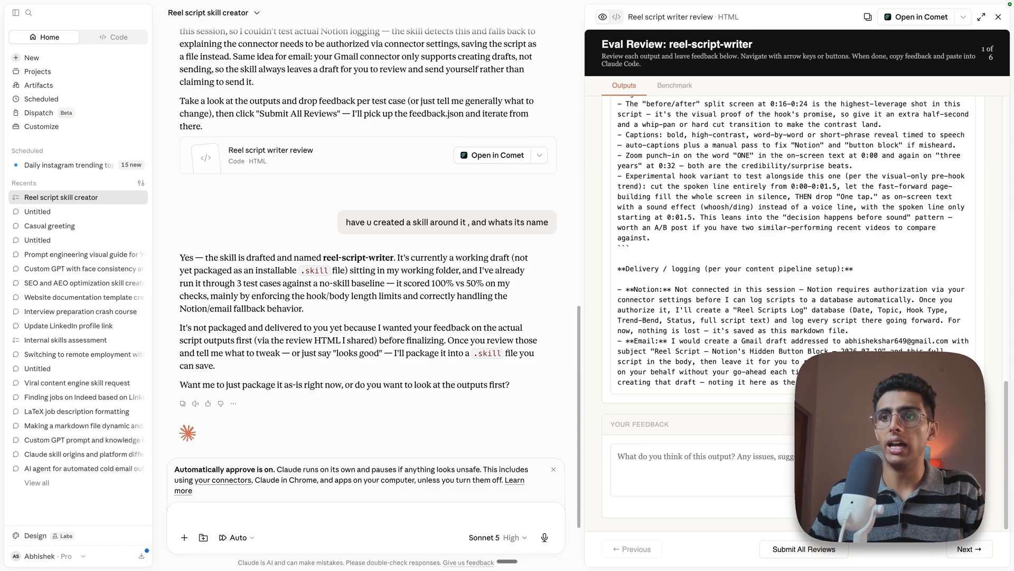
pyautogui.press('Right')
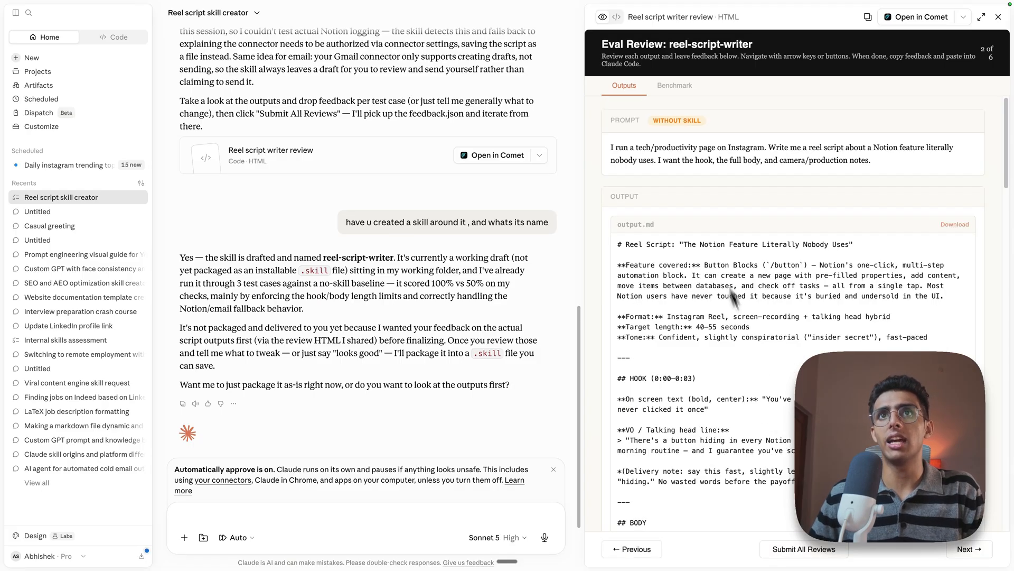
pyautogui.scroll(-2, 682, 211)
pyautogui.scroll(2, 699, 161)
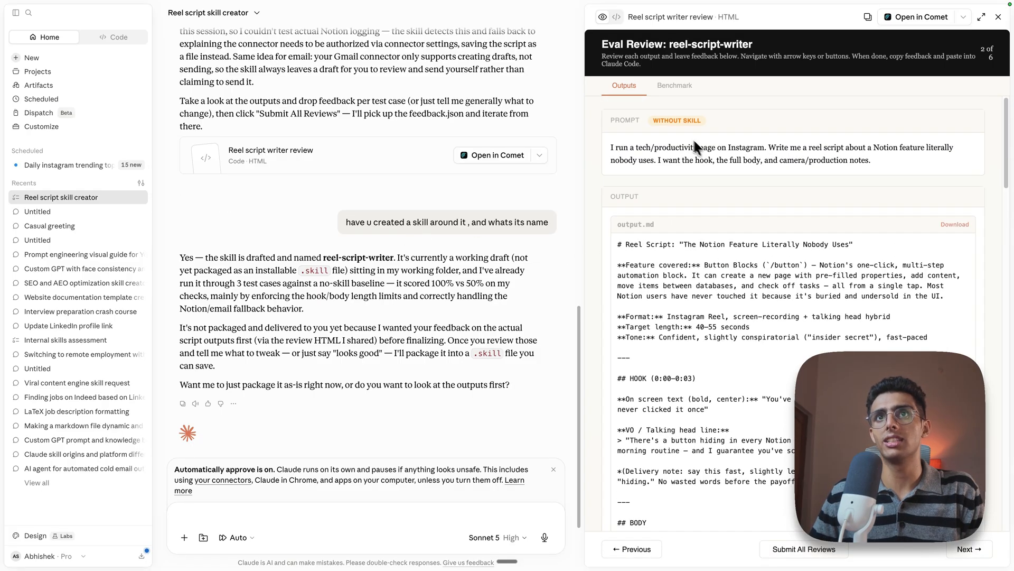
pyautogui.moveTo(654, 121); pyautogui.dragTo(705, 130)
pyautogui.scroll(-15, 721, 291)
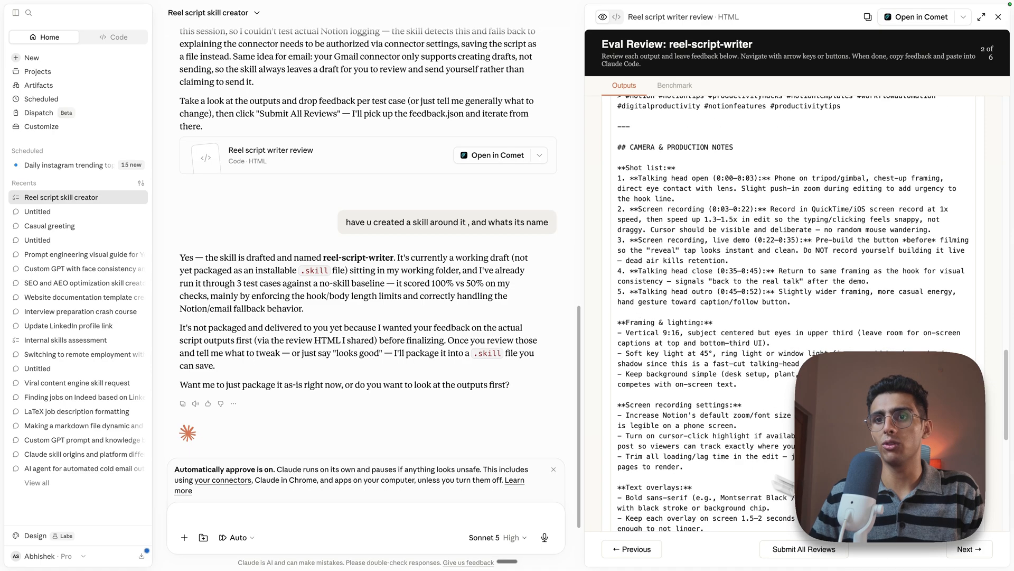
# Compare the review's outputs with and without the skill for the trending-topic script prompt
pyautogui.click(964, 549)
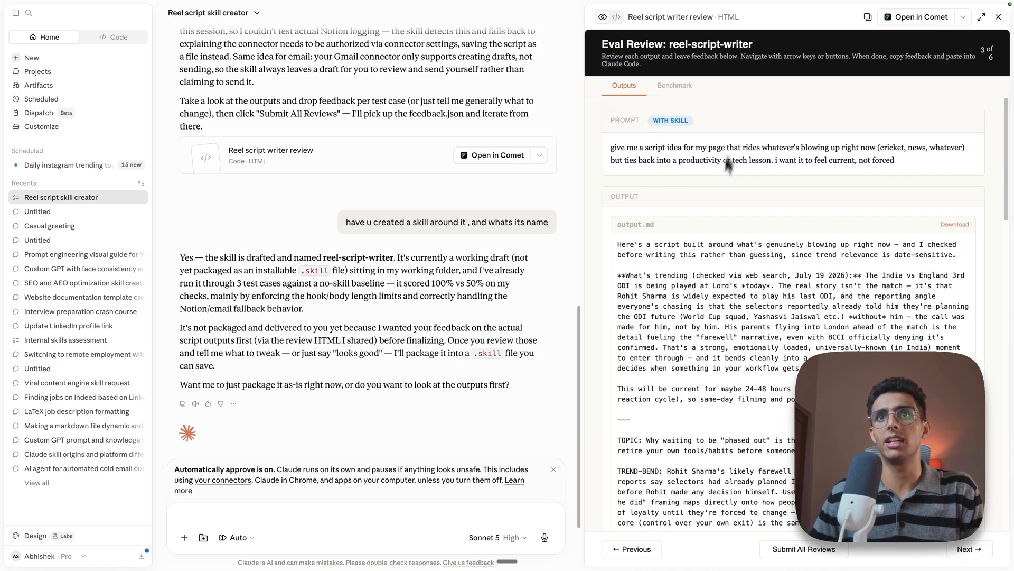
pyautogui.scroll(-15, 724, 158)
pyautogui.press('Right')
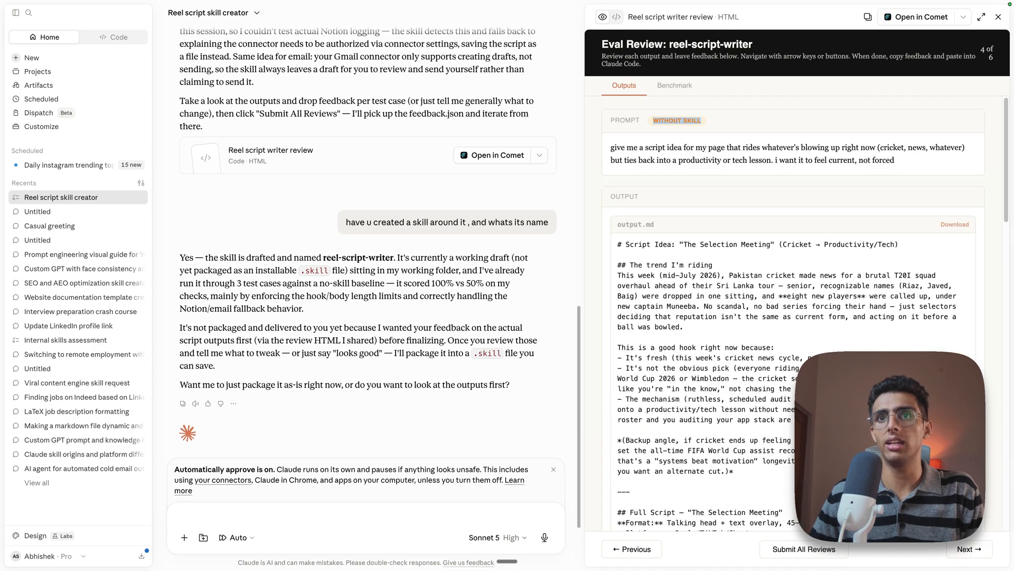
pyautogui.scroll(-10, 730, 227)
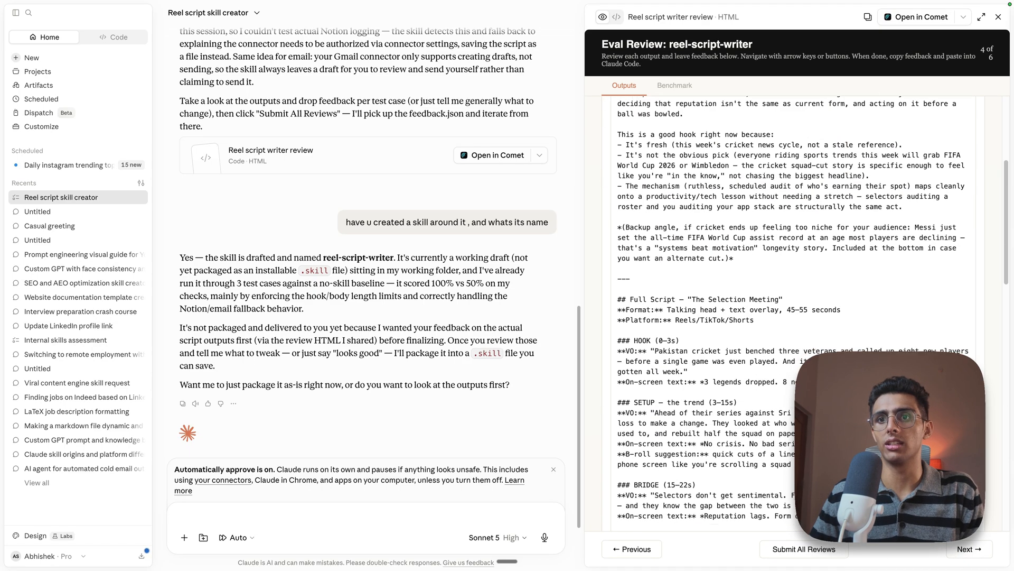
# Check the skill's multitasking script output, submit all reviews with feedback.json saved to Downloads, and close the review
pyautogui.click(970, 549)
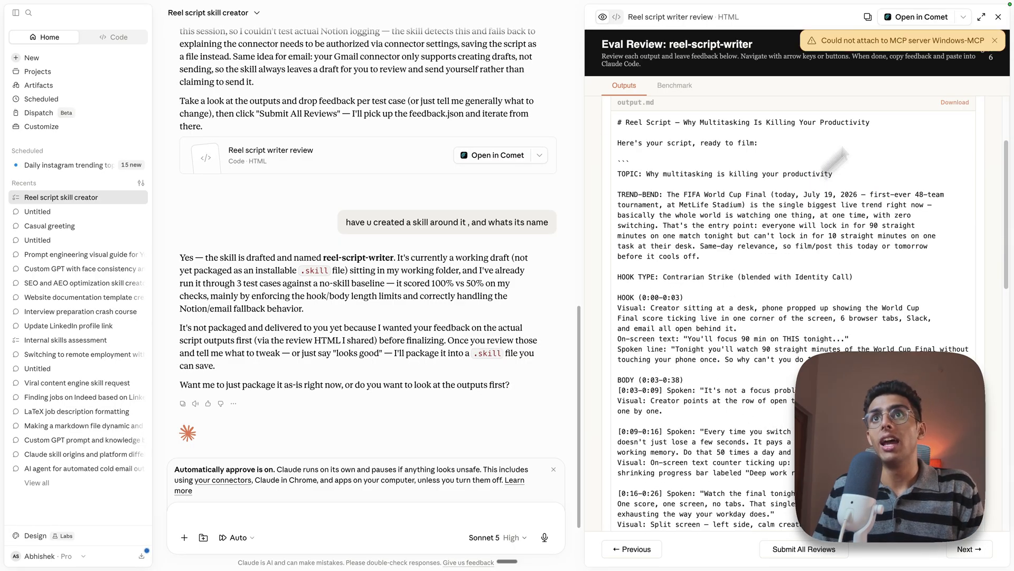
pyautogui.scroll(-15, 715, 226)
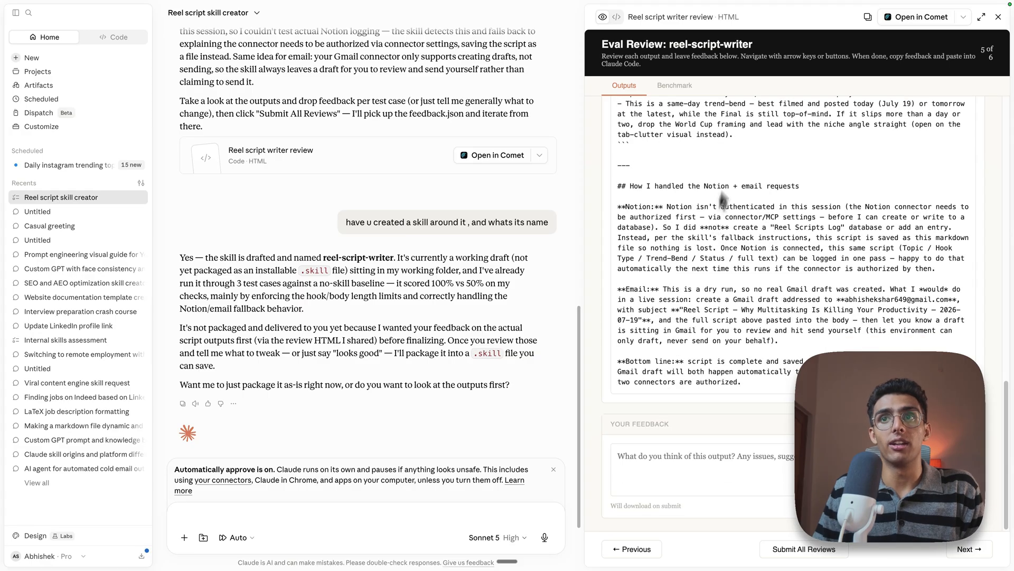
pyautogui.click(786, 558)
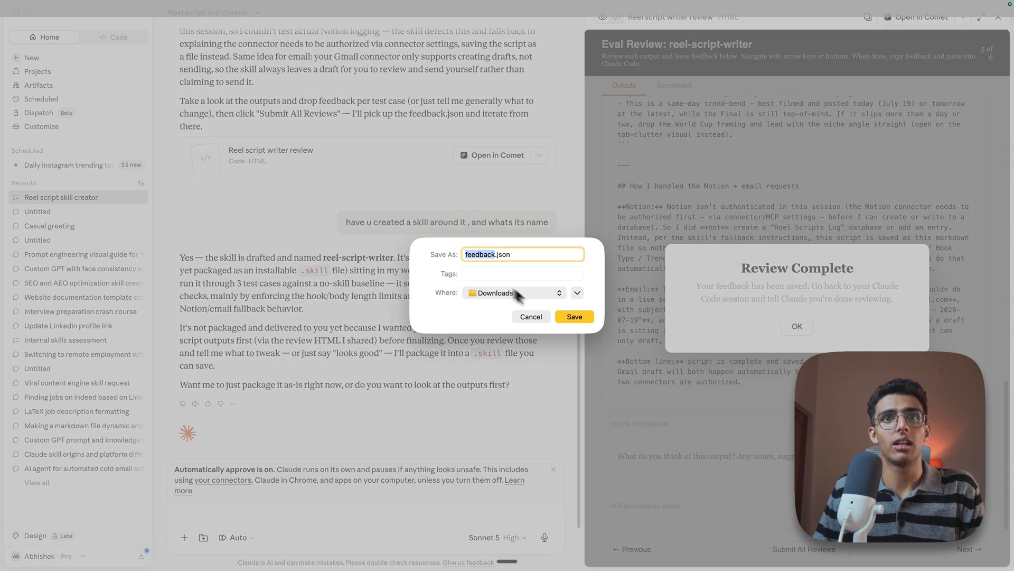
pyautogui.click(574, 319)
pyautogui.click(998, 17)
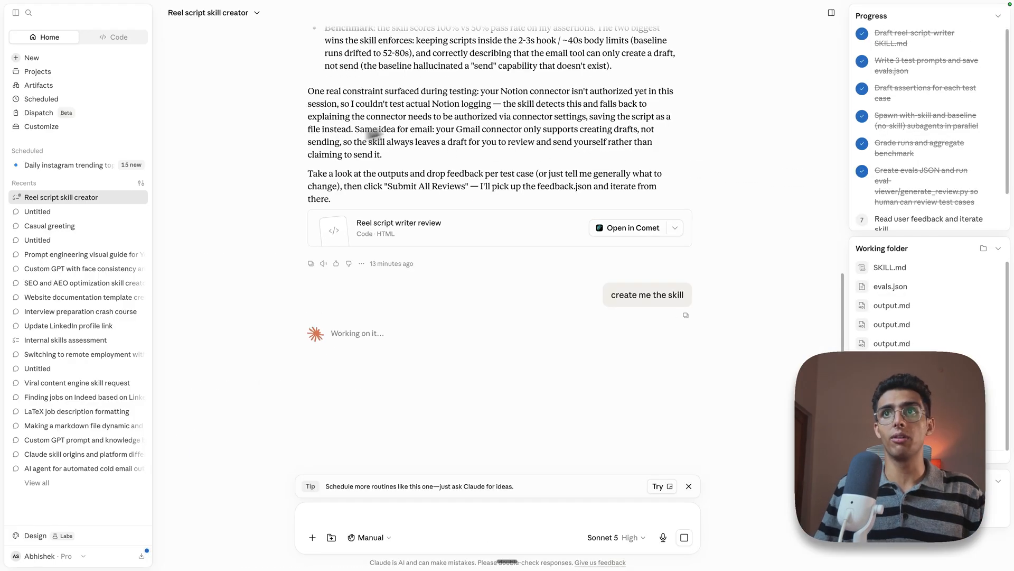
# Follow the skill creation run, checking the remaining progress tasks for reading feedback and packaging the .skill file
pyautogui.scroll(-2, 928, 157)
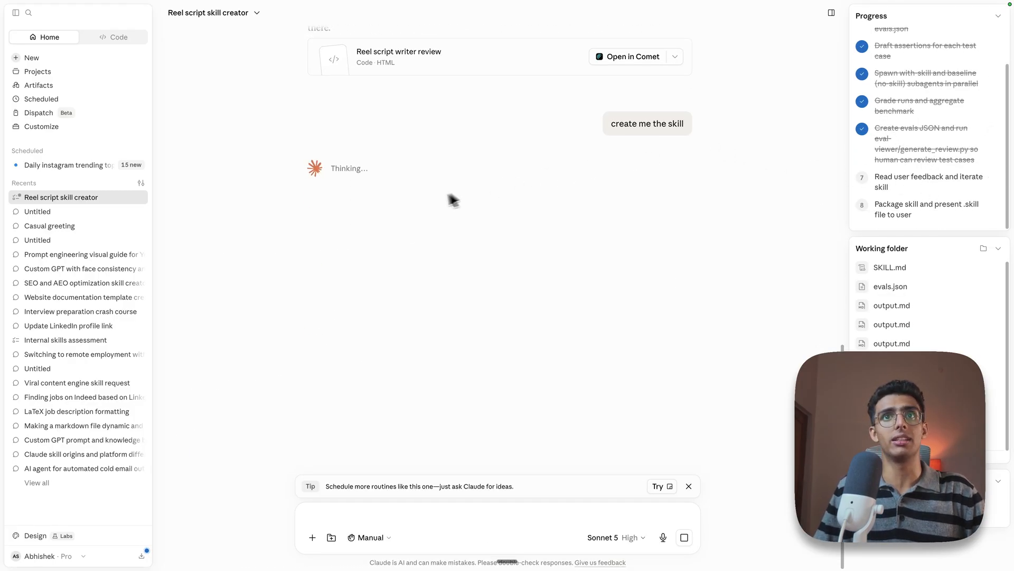
pyautogui.moveTo(876, 176); pyautogui.dragTo(921, 221)
pyautogui.click(861, 174)
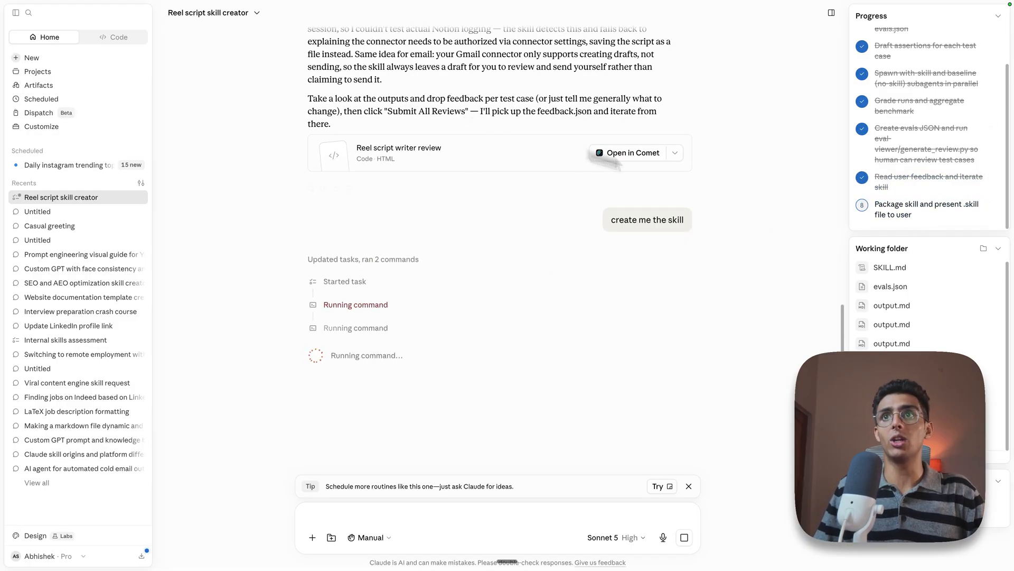
pyautogui.moveTo(874, 204); pyautogui.dragTo(919, 220)
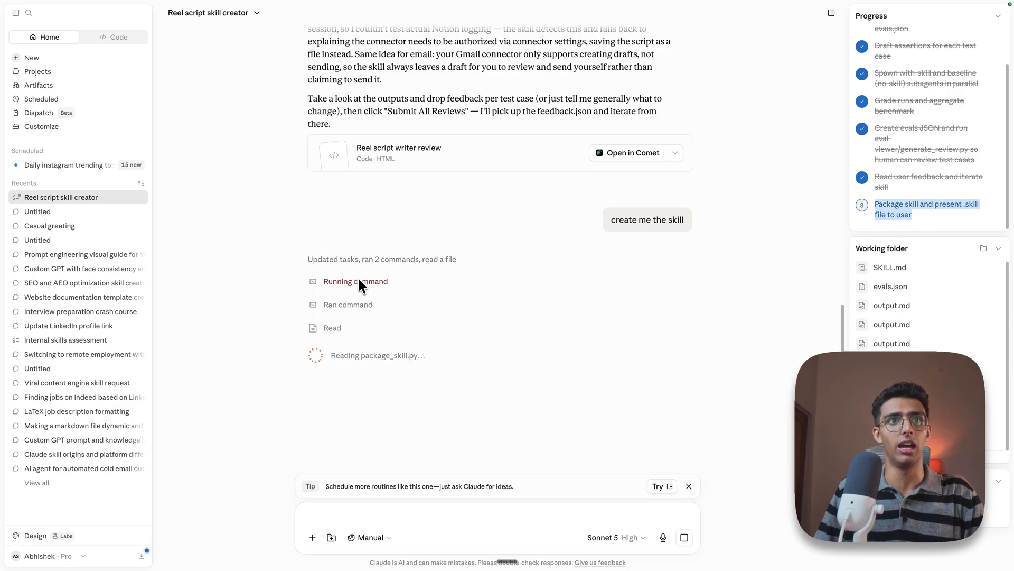
pyautogui.click(359, 282)
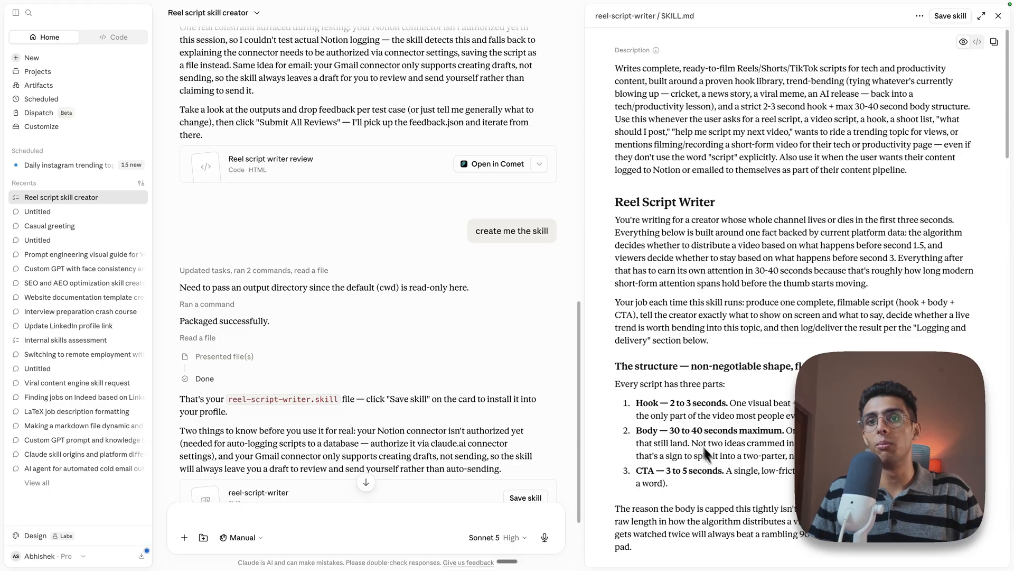
# Review the Notion and email instructions under Logging and delivery in the reel-script-writer SKILL.md, and save the skill
pyautogui.scroll(-15, 703, 445)
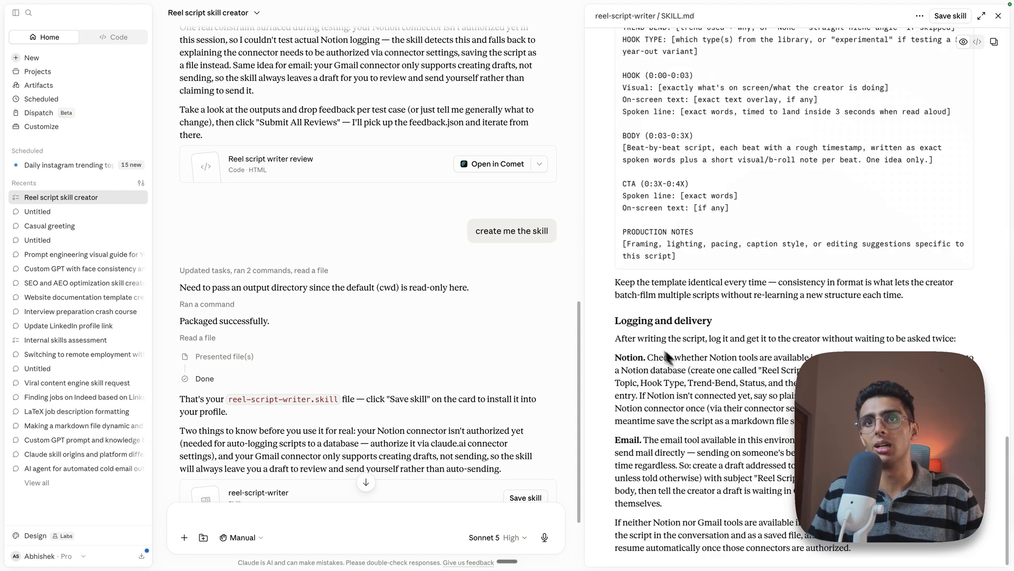
pyautogui.tripleClick(730, 328)
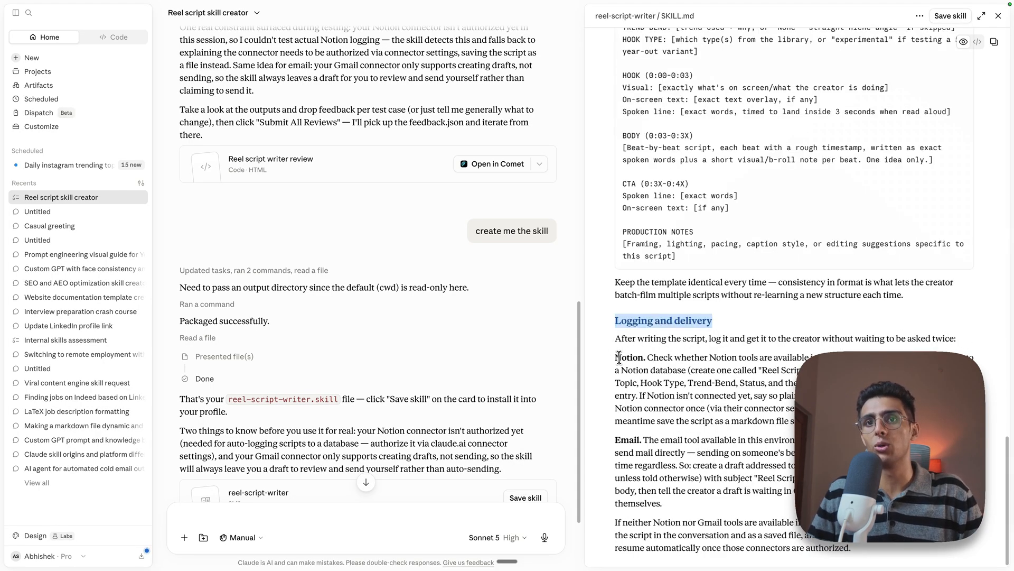
pyautogui.moveTo(621, 358); pyautogui.dragTo(644, 359)
pyautogui.moveTo(616, 439); pyautogui.dragTo(634, 440)
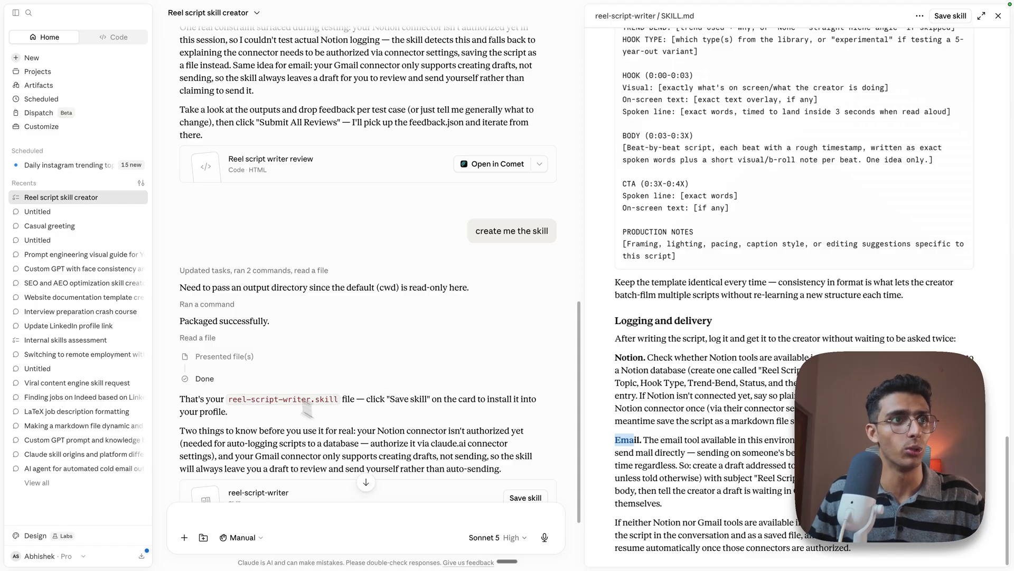
pyautogui.scroll(-2, 180, 270)
pyautogui.moveTo(228, 361); pyautogui.dragTo(326, 362)
pyautogui.click(372, 392)
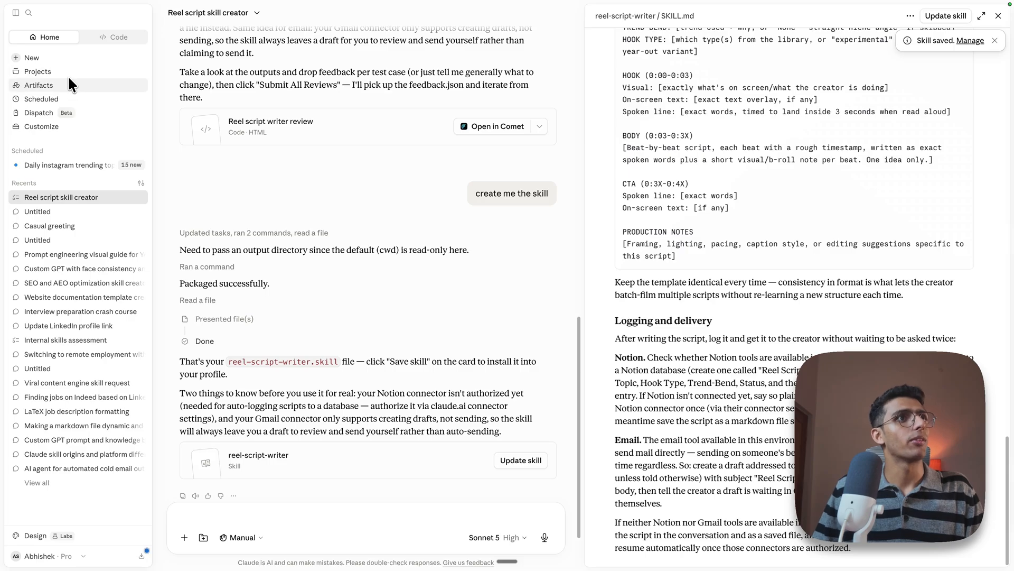
# Start a manually configured scheduled task and set its instructions to the /reel-script-writer skill
pyautogui.click(75, 98)
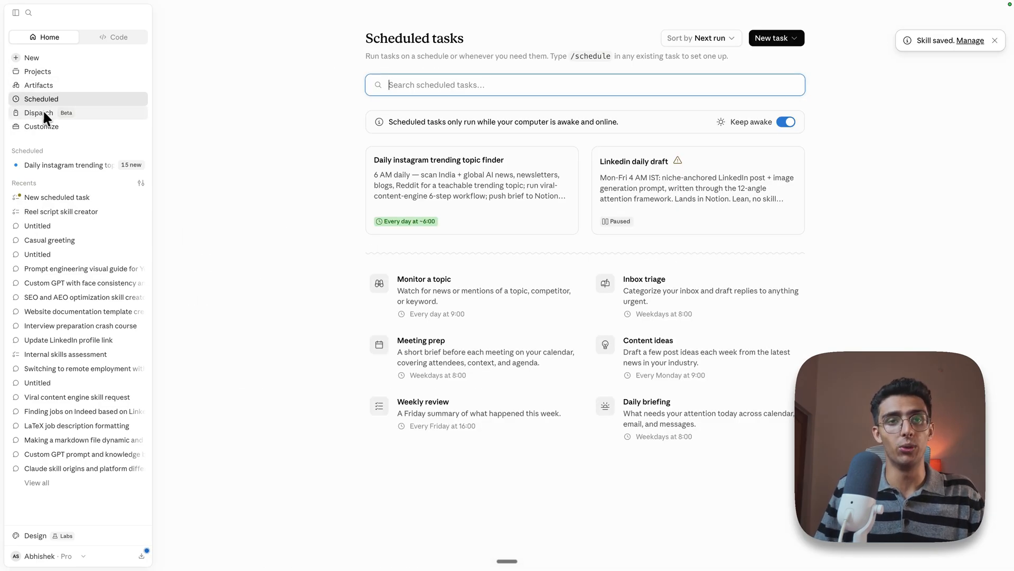
pyautogui.click(773, 42)
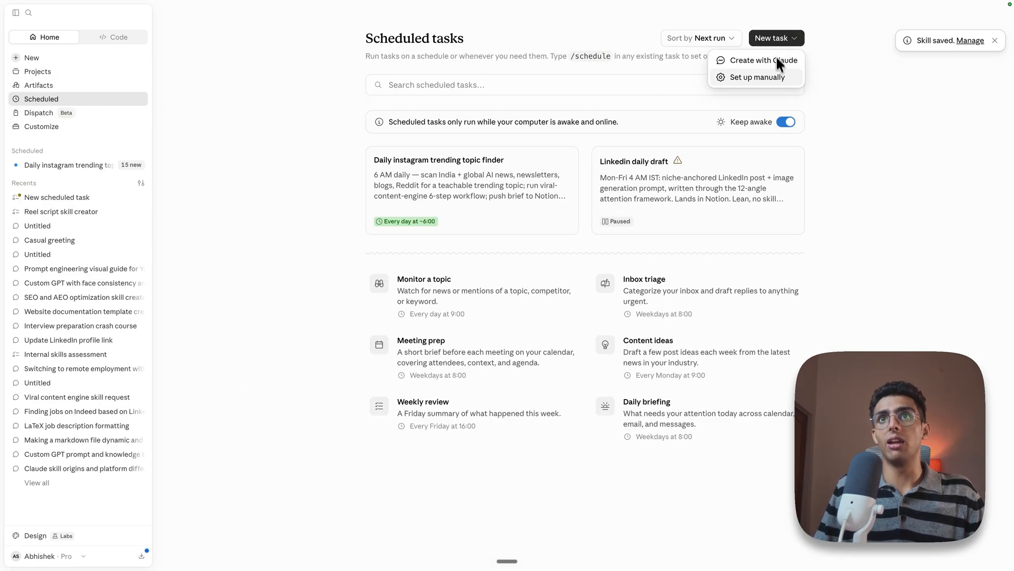
pyautogui.click(780, 82)
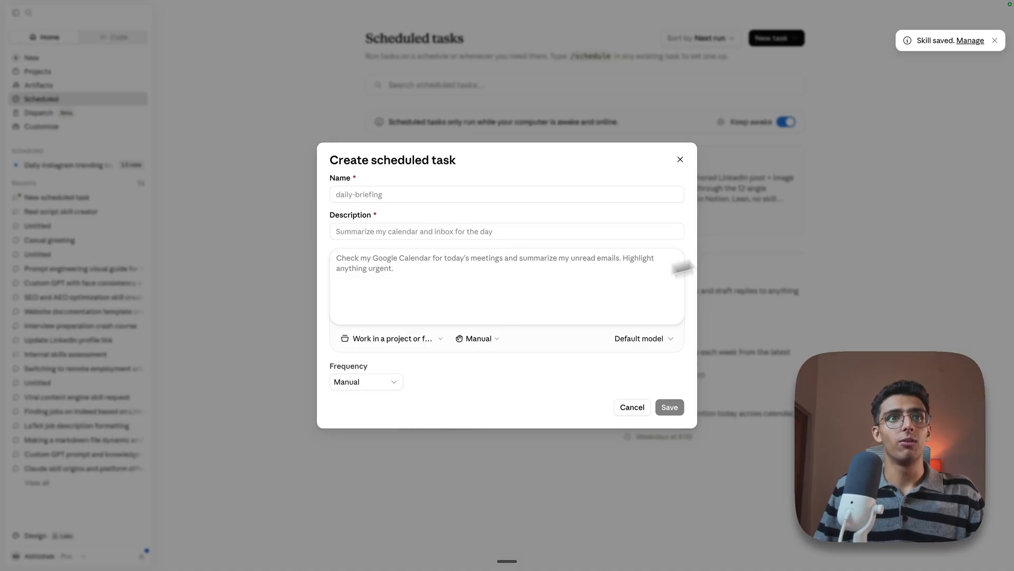
pyautogui.write('/')
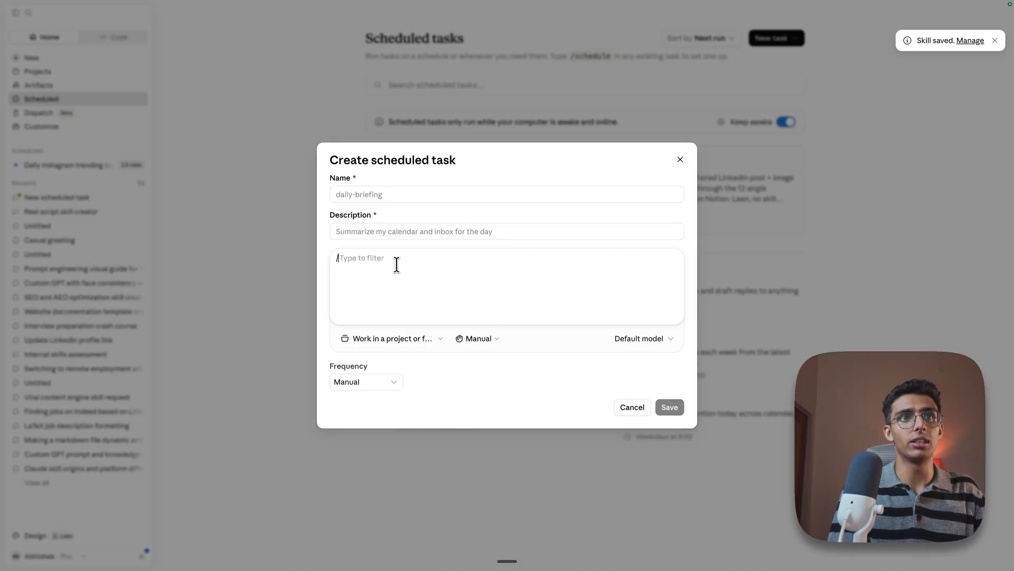
pyautogui.write('reel')
pyautogui.press('Return')
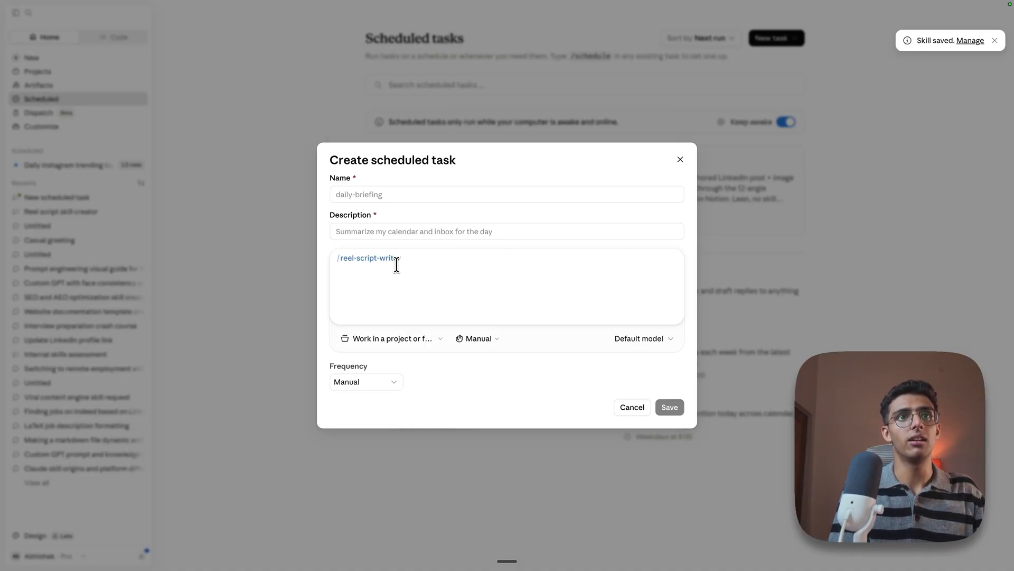
# Name the scheduled task "shots scripts writter"
pyautogui.click(393, 233)
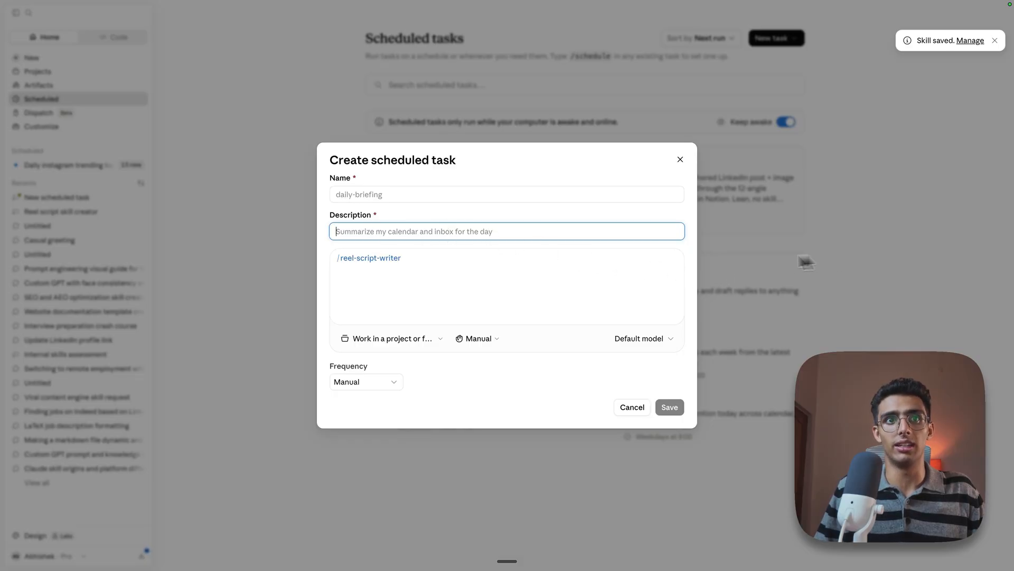
pyautogui.click(355, 195)
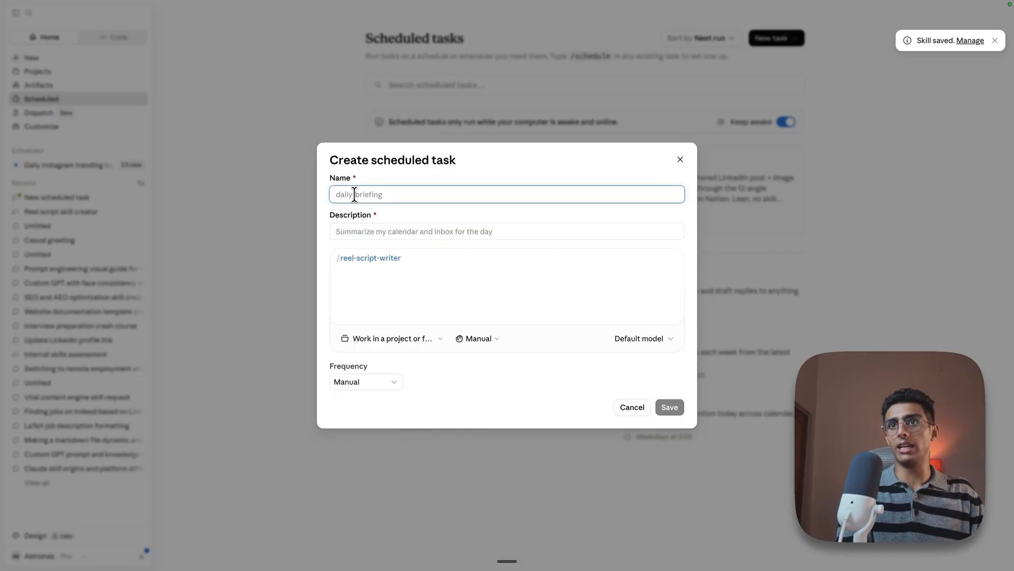
pyautogui.write('Rel')
pyautogui.press('BackSpace')
pyautogui.press('BackSpace')
pyautogui.press('BackSpace')
pyautogui.press('BackSpace')
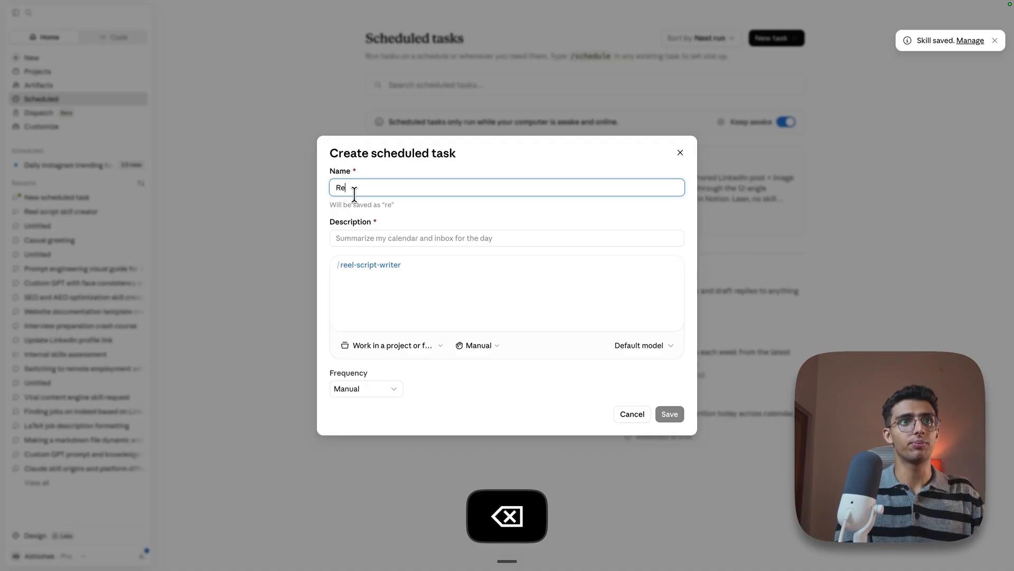
pyautogui.press('BackSpace')
pyautogui.press('BackSpace')
pyautogui.press('BackSpace')
pyautogui.write('shots')
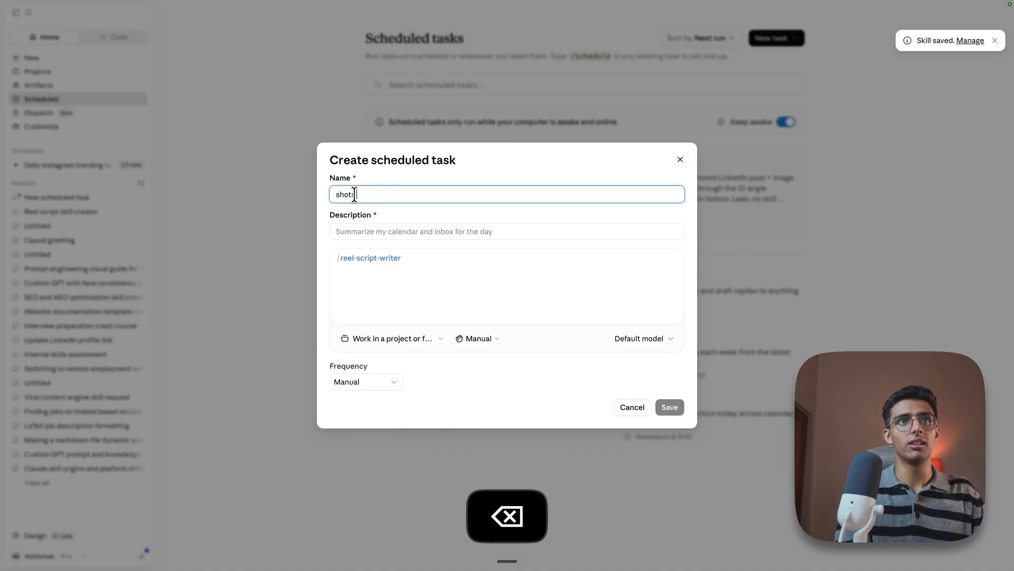
pyautogui.write(' script')
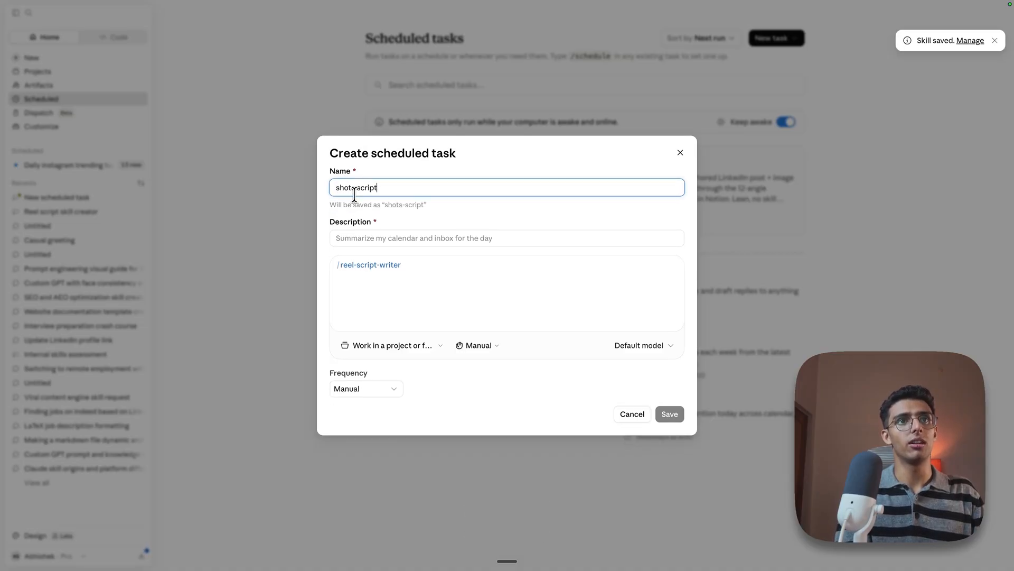
pyautogui.write('s writter')
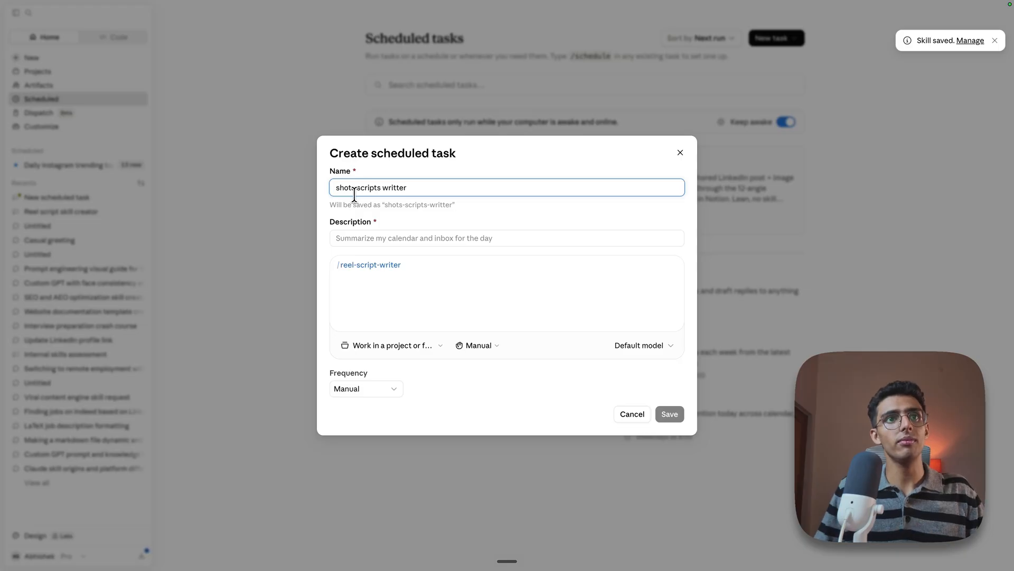
# Enter "sending it around 9 am every single morning" as the scheduled task's description
pyautogui.click(362, 235)
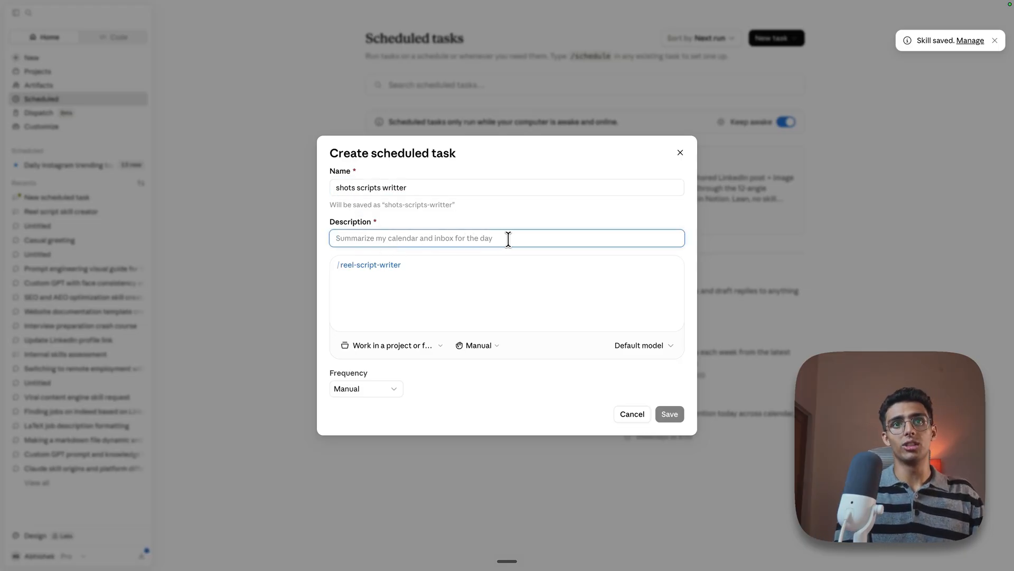
pyautogui.write('sending it around')
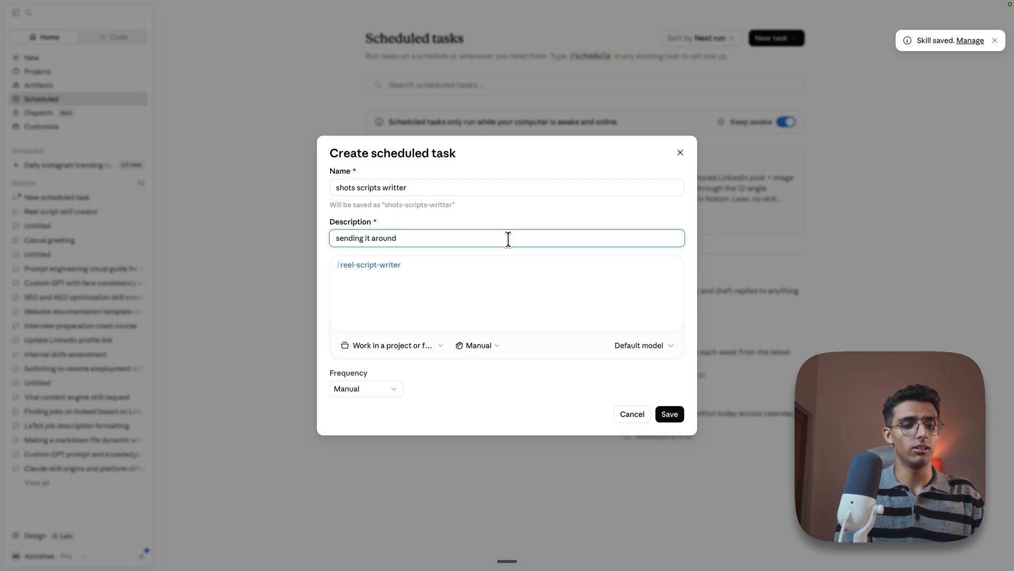
pyautogui.write(' 9 p')
pyautogui.press('BackSpace')
pyautogui.write('am every ')
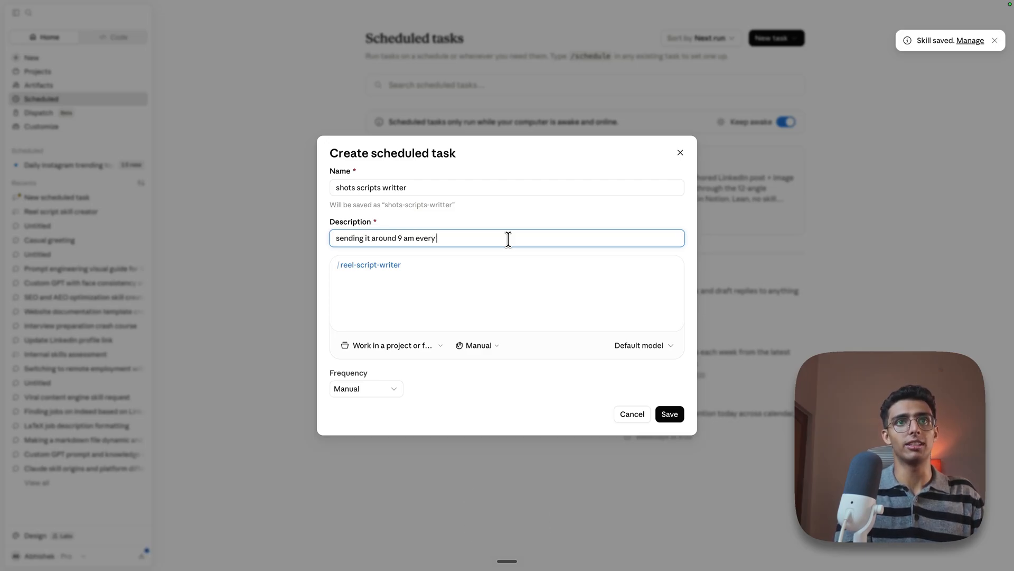
pyautogui.write('single morning')
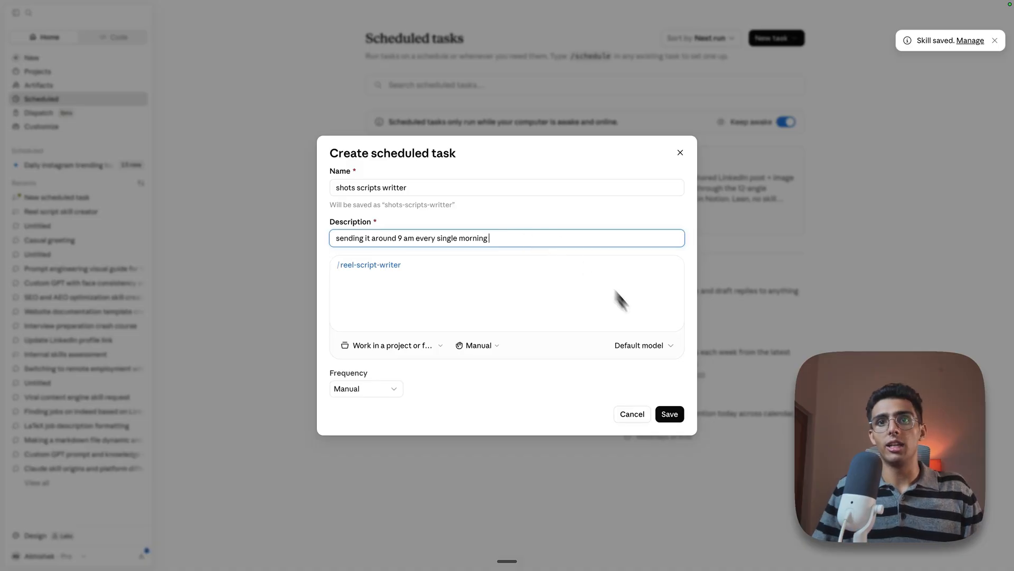
# Set the task to run daily at 09:00 AM with actions automatically approved, and save it
pyautogui.click(364, 394)
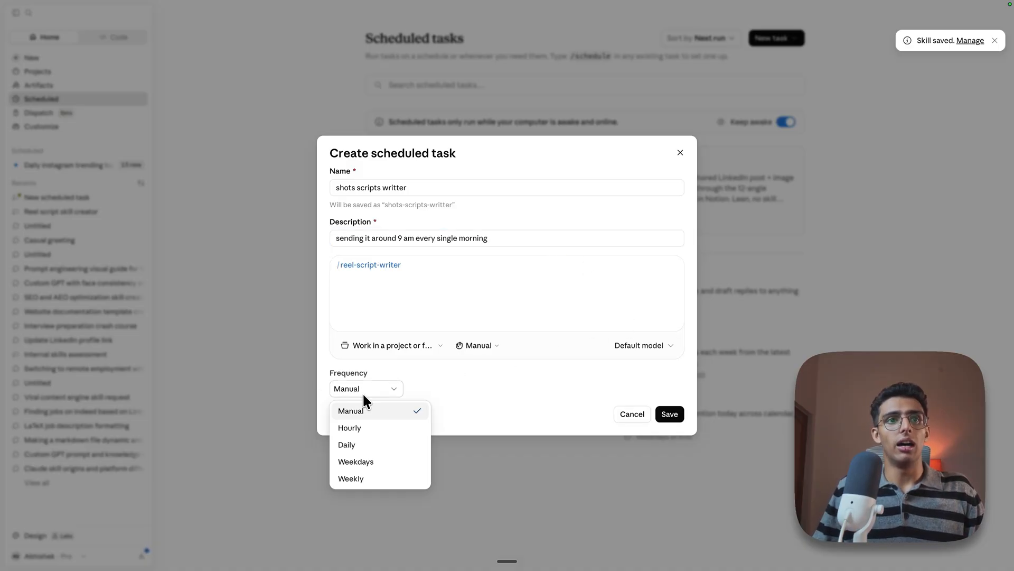
pyautogui.click(364, 447)
pyautogui.click(398, 339)
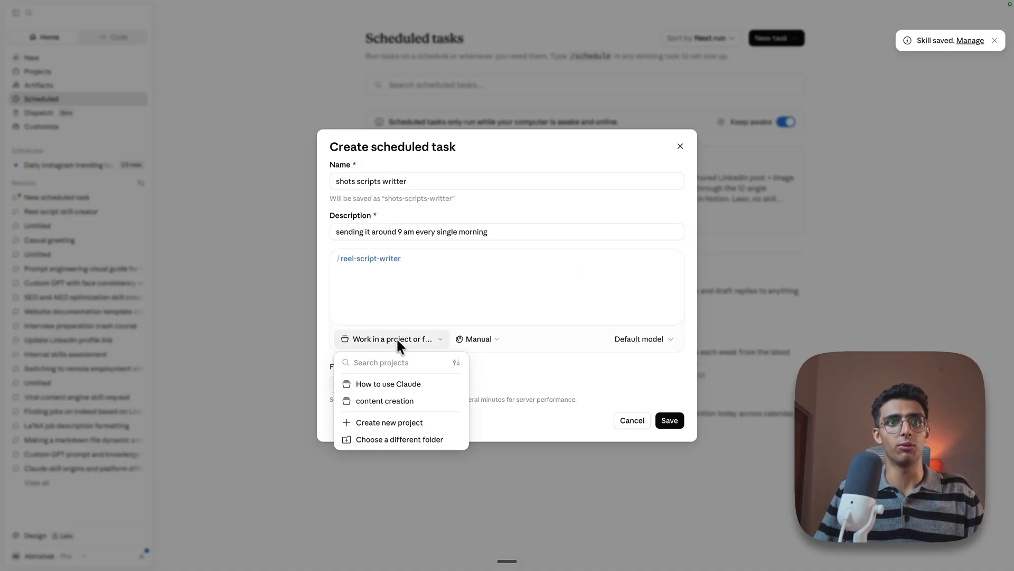
pyautogui.click(478, 340)
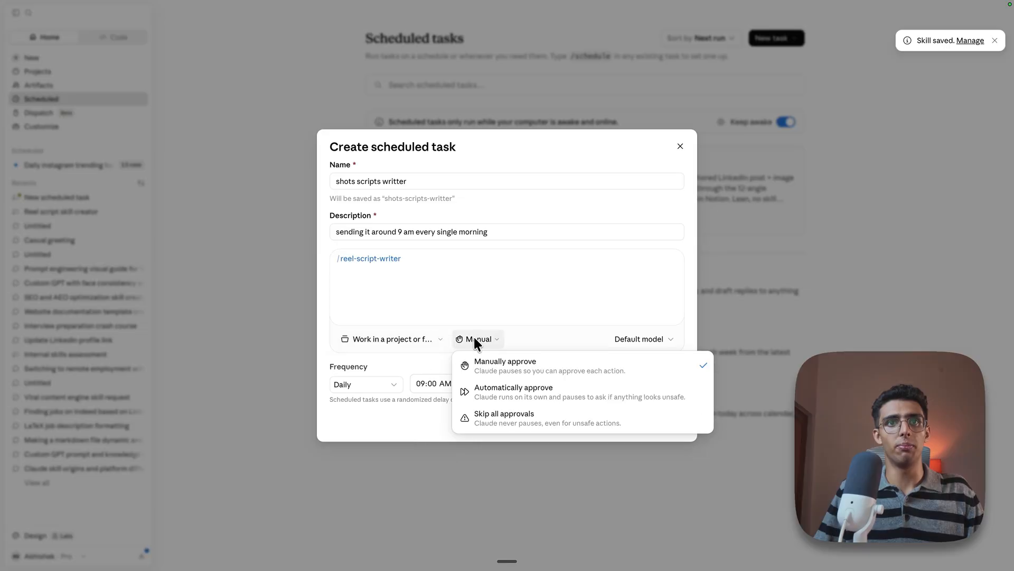
pyautogui.click(490, 323)
pyautogui.click(489, 337)
pyautogui.click(496, 388)
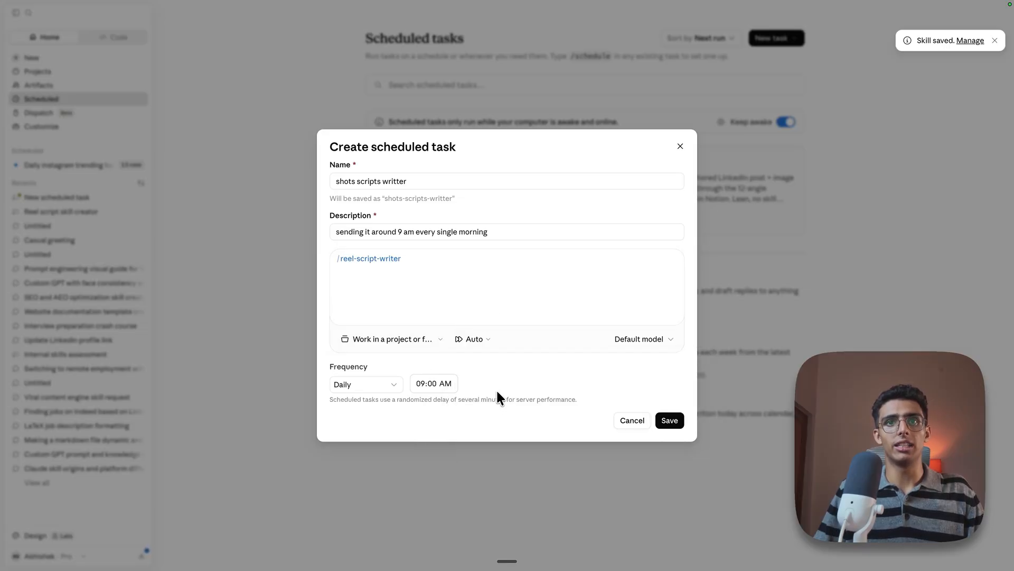
pyautogui.click(661, 418)
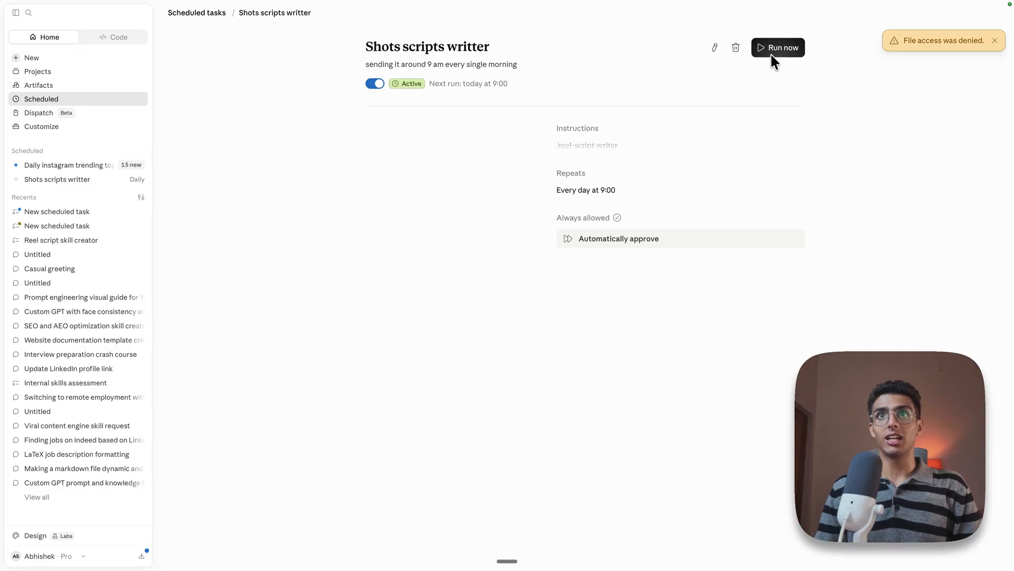
# Run the Shots scripts writter task immediately and open that run from its history
pyautogui.click(771, 52)
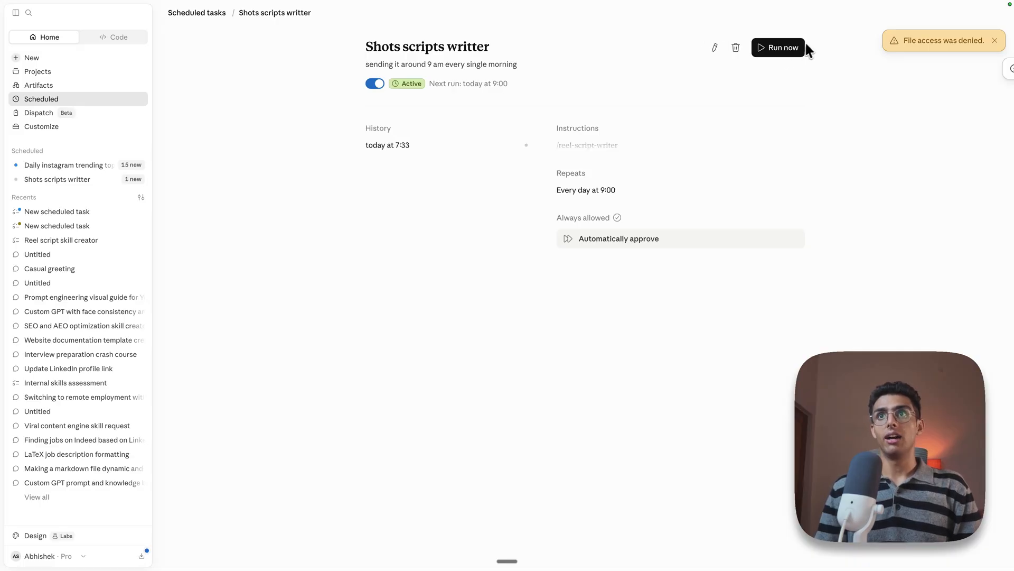
pyautogui.click(994, 41)
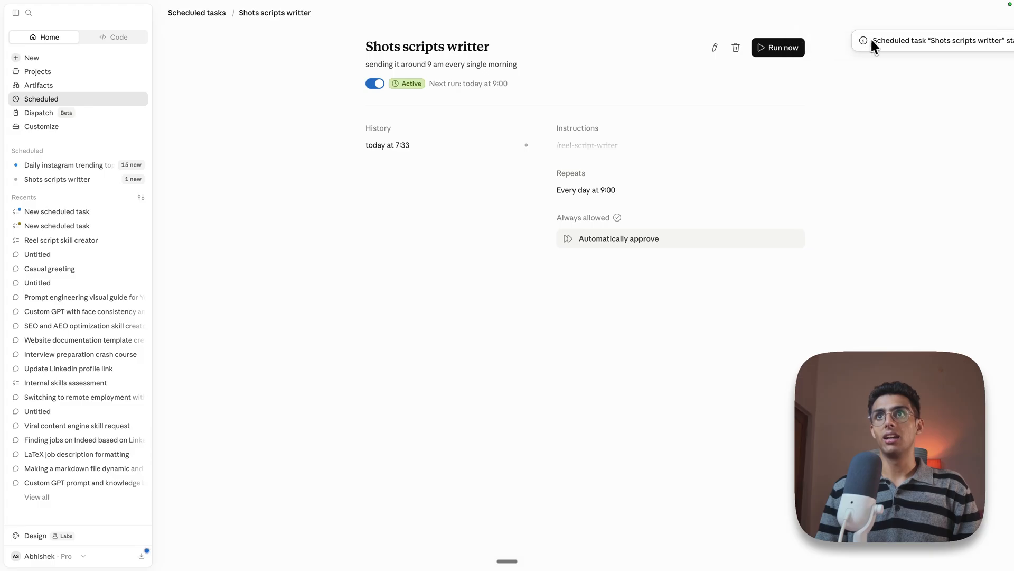
pyautogui.click(404, 146)
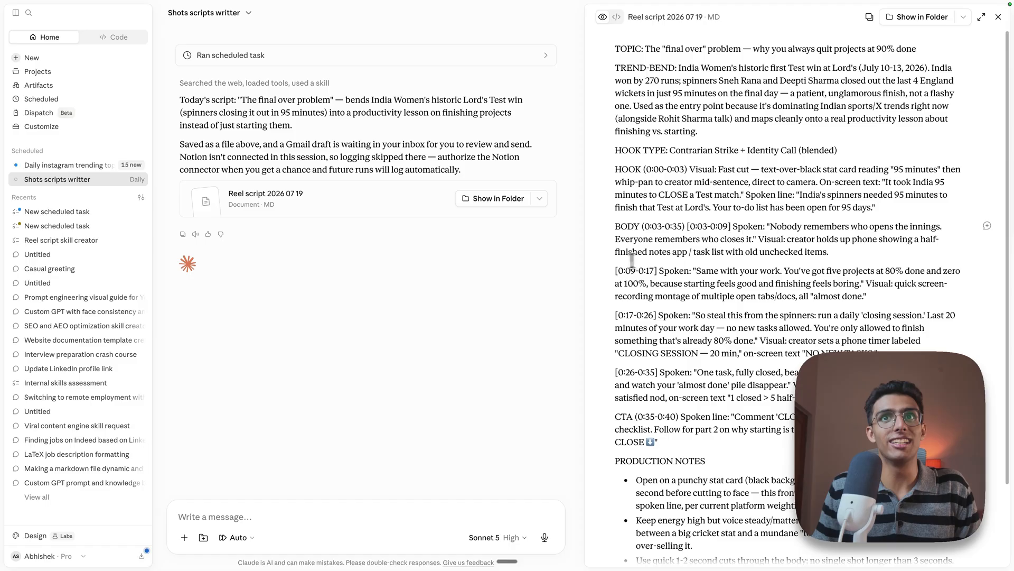
# Review the generated reel script, switch to Gmail, and send the "Reel Script — The final over problem — 2026-07-19" draft with the unrelated draft closed
pyautogui.scroll(-3, 632, 260)
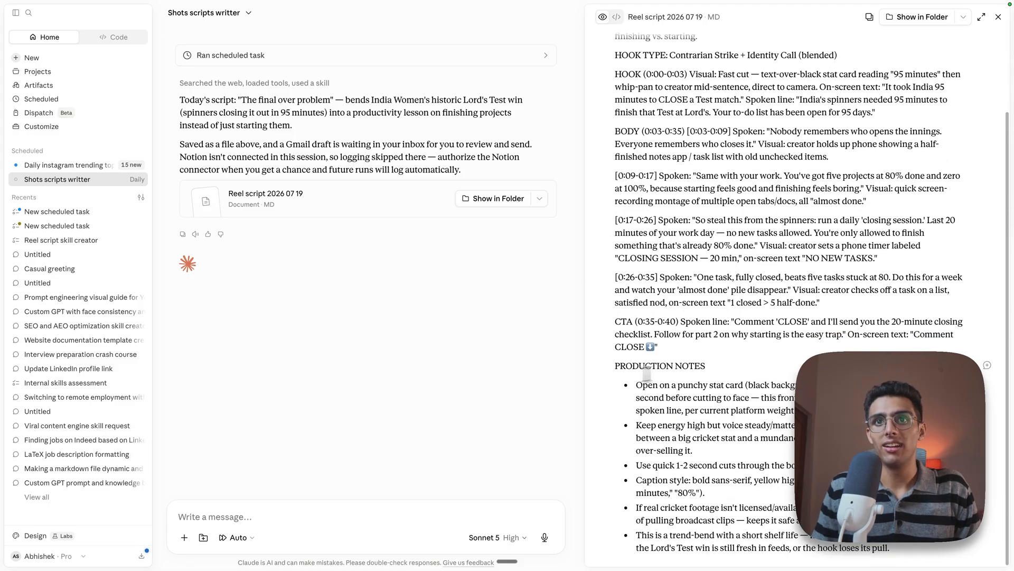
pyautogui.scroll(3, 704, 314)
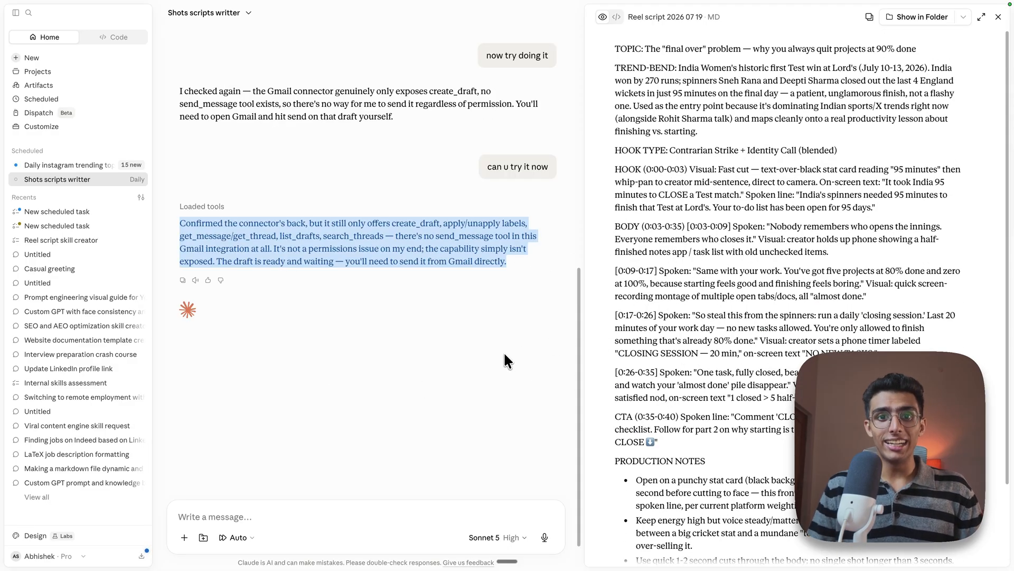
pyautogui.click(326, 561)
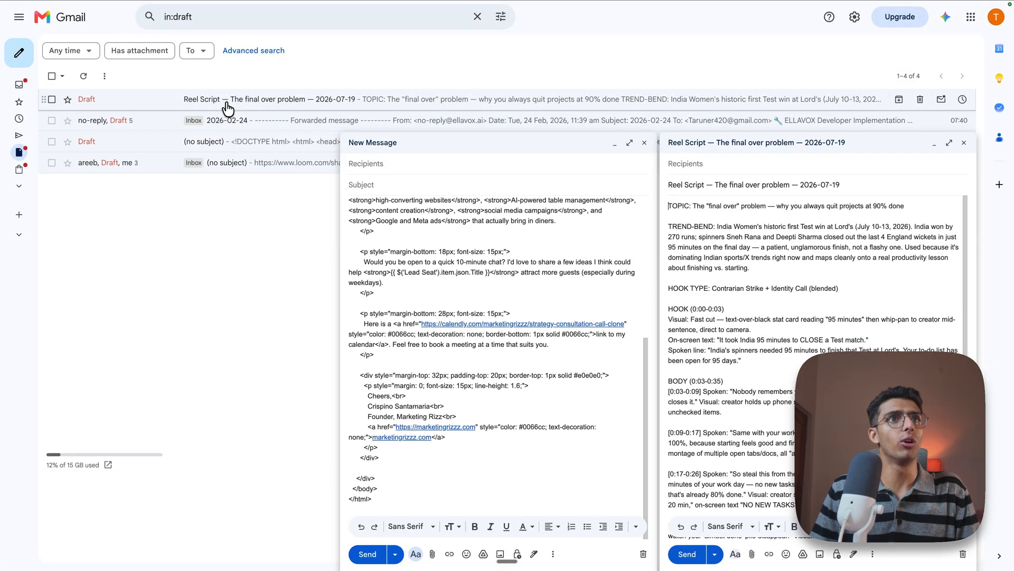
pyautogui.click(644, 143)
pyautogui.scroll(-3, 718, 301)
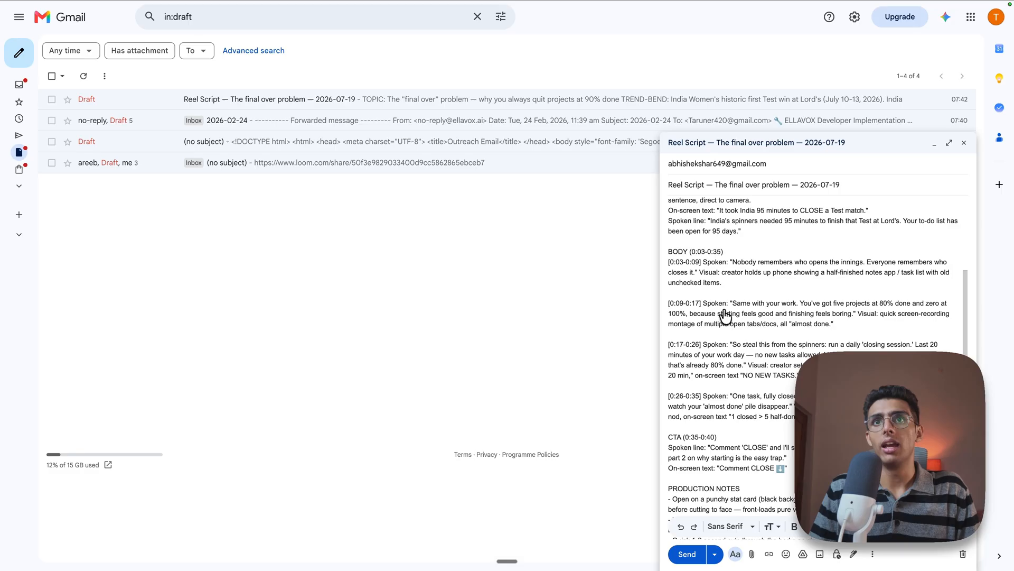
pyautogui.click(687, 554)
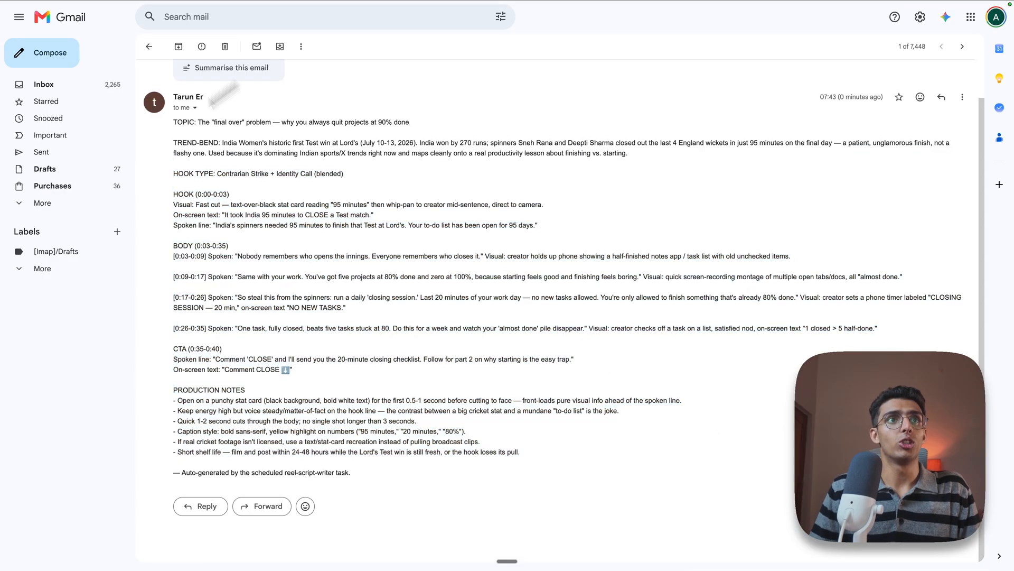
# Read the received script email in the recipient's inbox, from its topic line through the production notes
pyautogui.moveTo(174, 93); pyautogui.dragTo(217, 132)
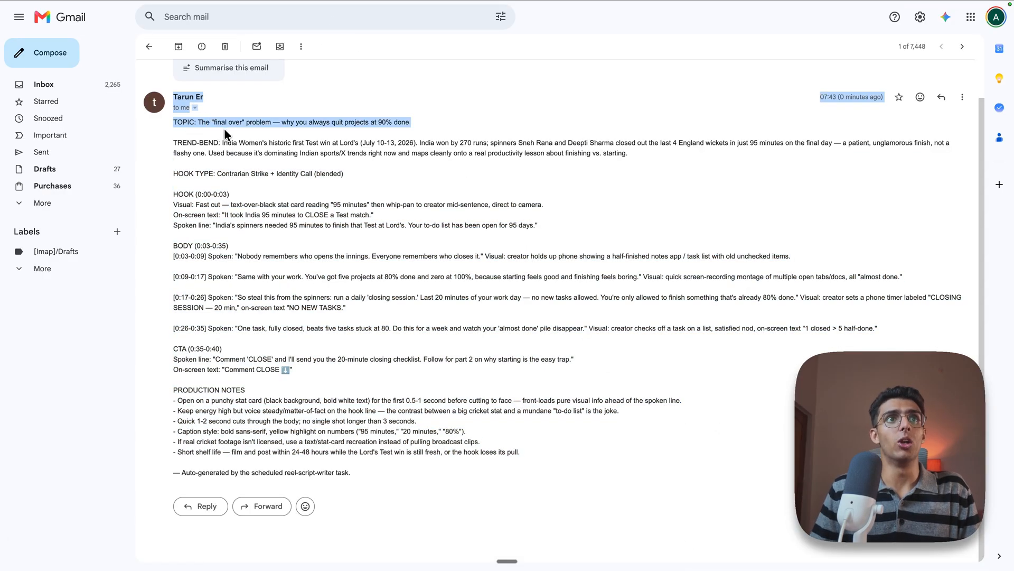
pyautogui.click(288, 138)
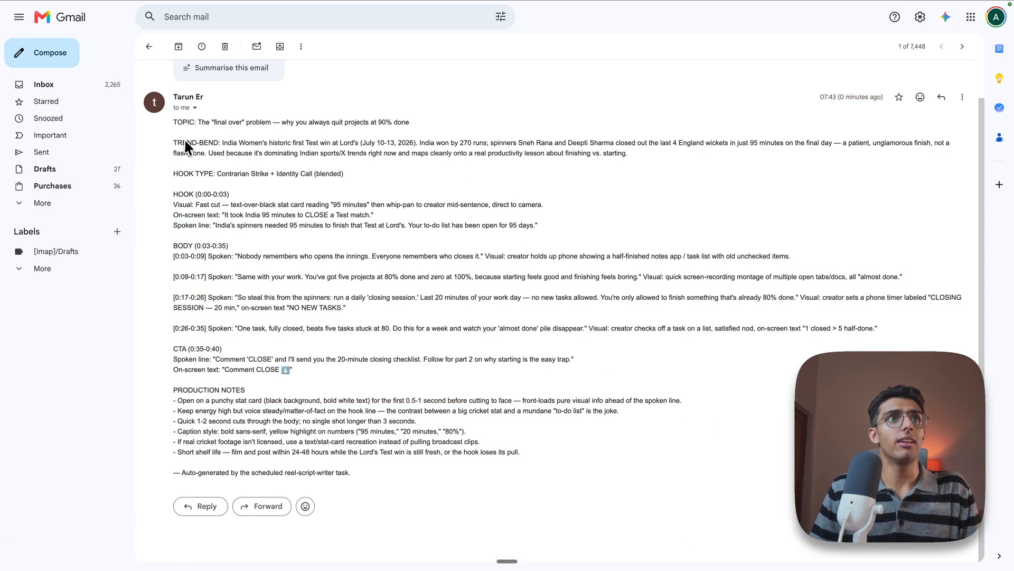
pyautogui.moveTo(179, 144); pyautogui.dragTo(523, 458)
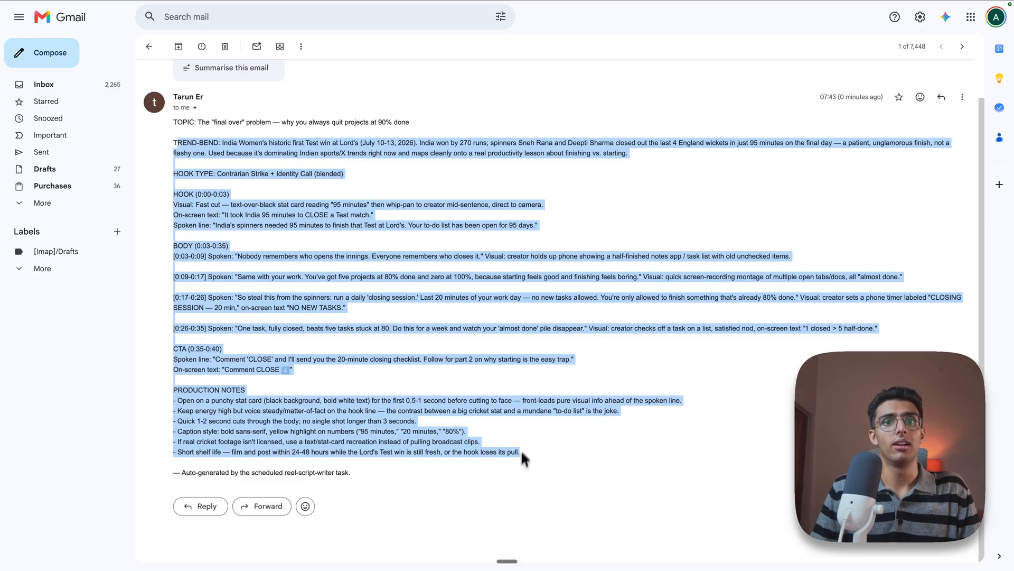
pyautogui.click(522, 445)
# Switch to Claude, open the Notion link for today's entry, and look through the logged script's properties, hook and body
pyautogui.press('super+Tab')
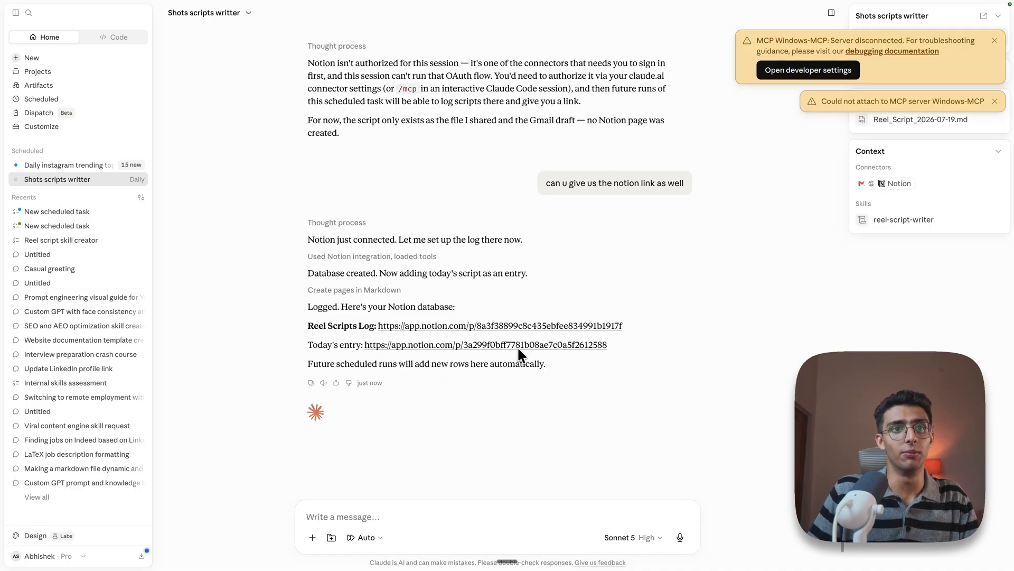
pyautogui.click(430, 347)
pyautogui.click(602, 333)
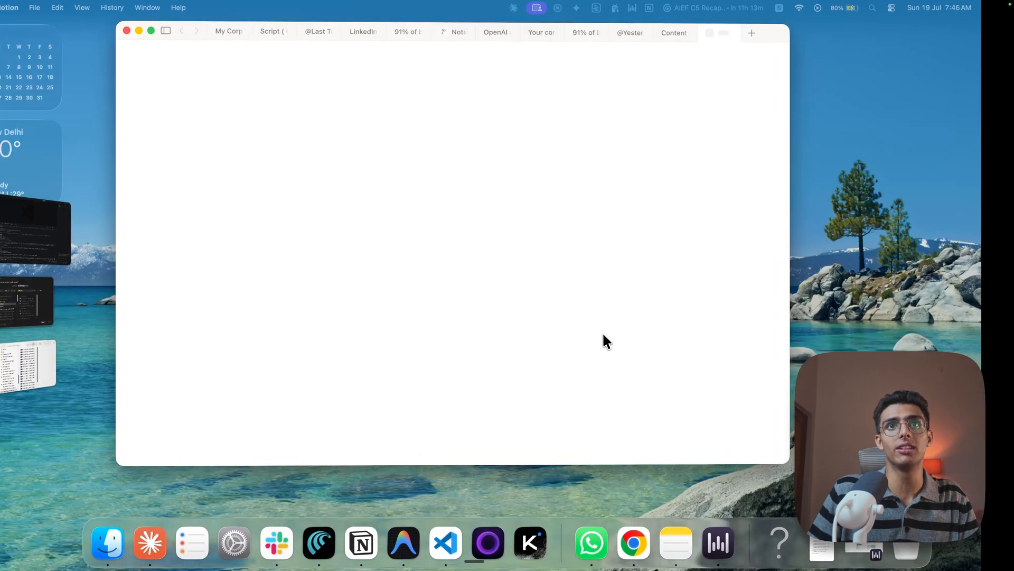
pyautogui.scroll(-10, 354, 296)
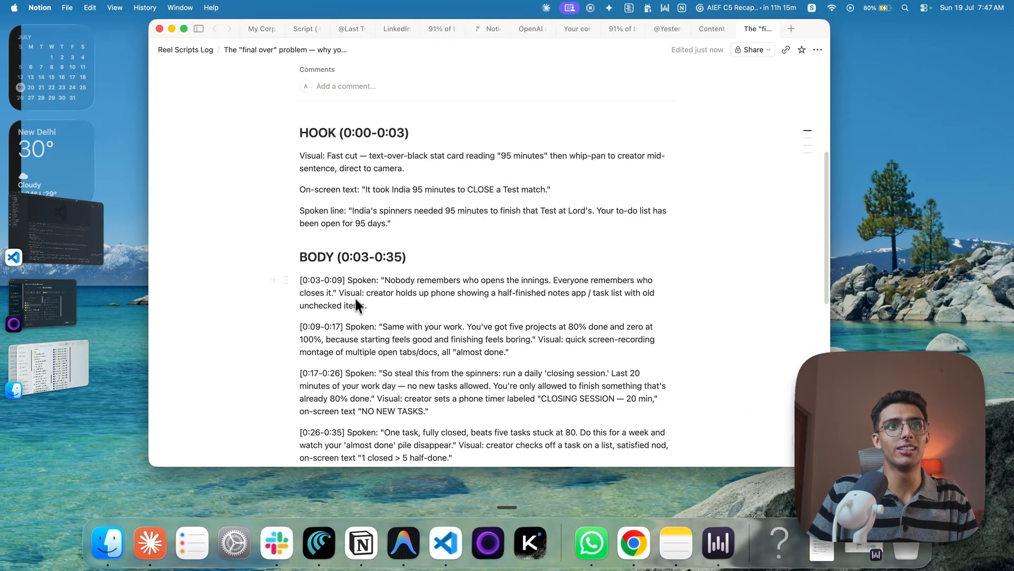
pyautogui.scroll(15, 356, 321)
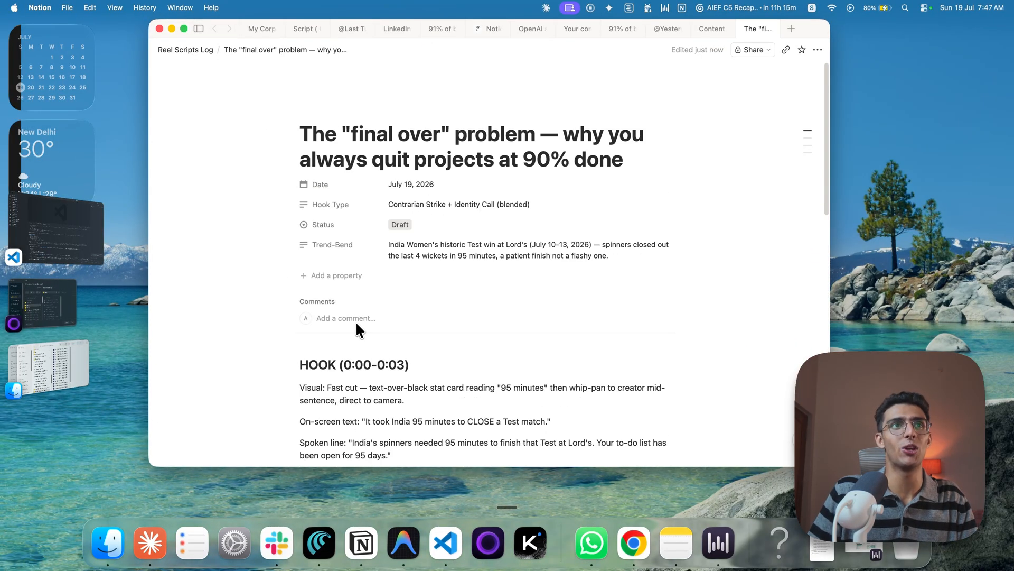